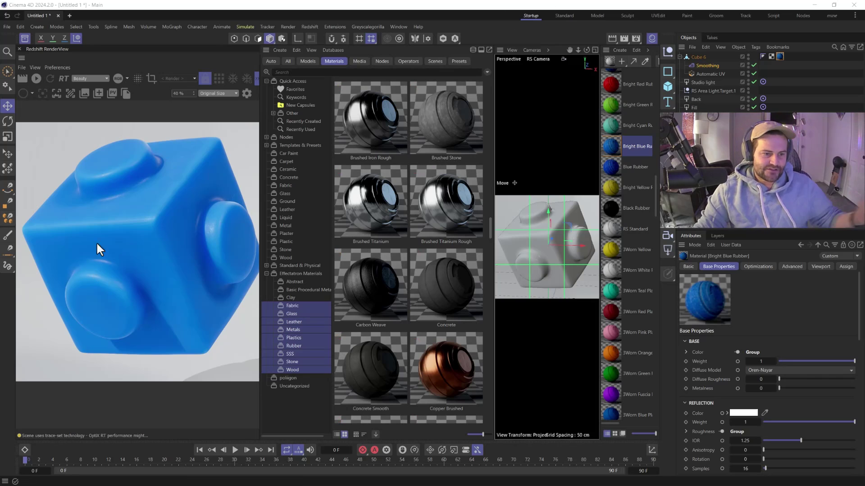
scroll(143, 238, "up", 3)
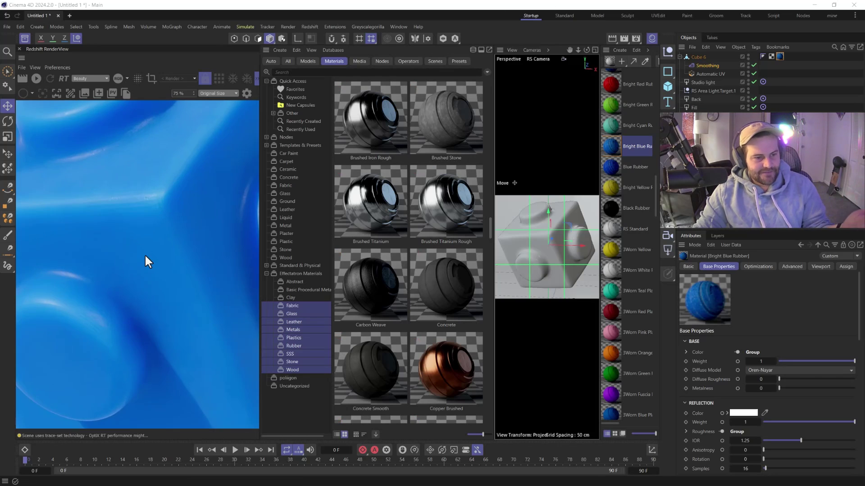
scroll(400, 208, "down", 15)
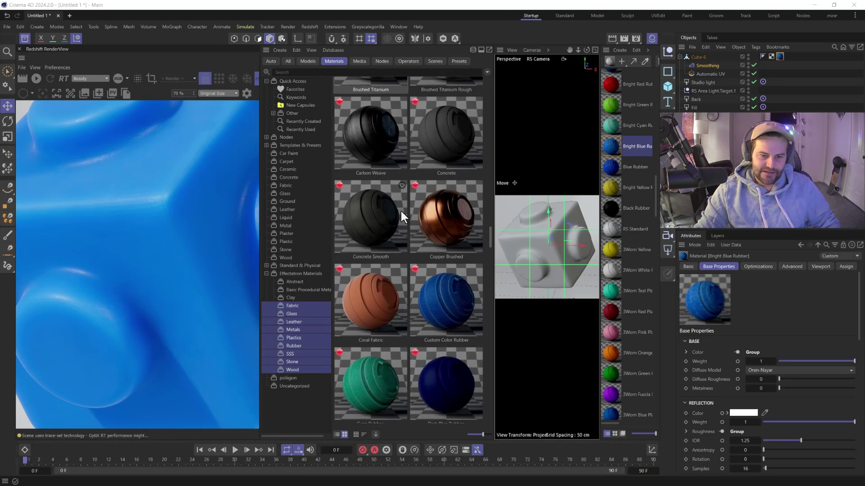
scroll(402, 210, "down", 15)
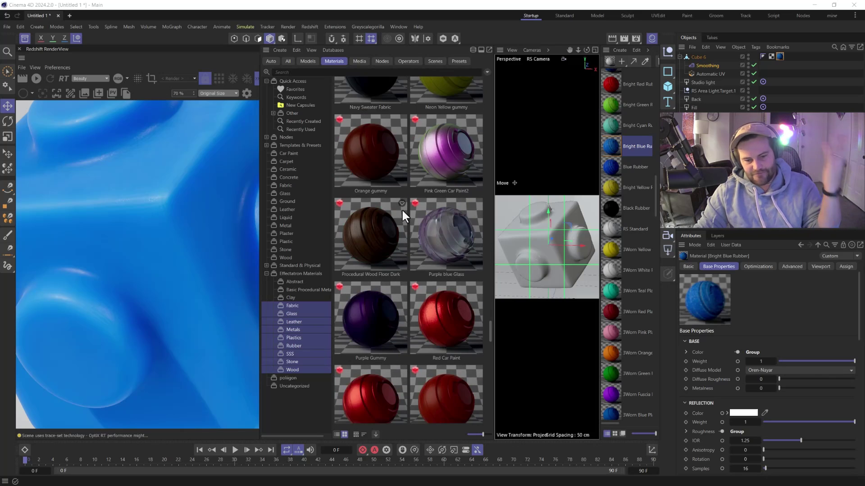
scroll(404, 217, "up", 10)
scroll(401, 236, "up", 10)
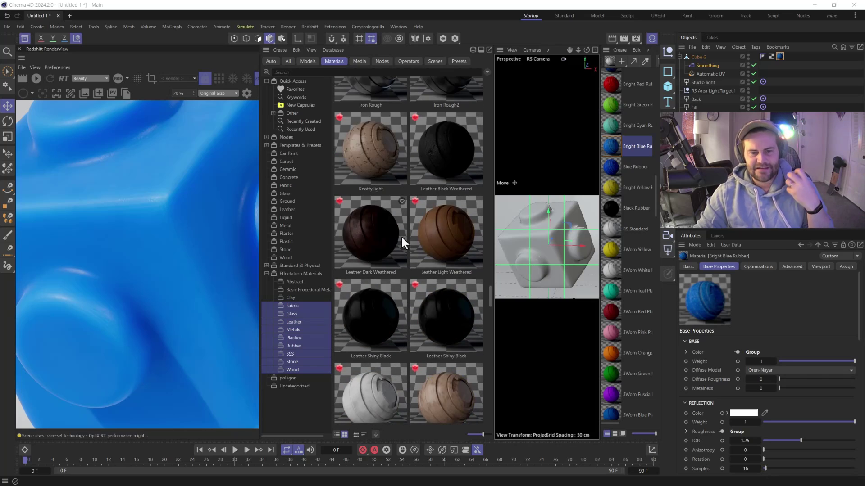
scroll(401, 235, "up", 3)
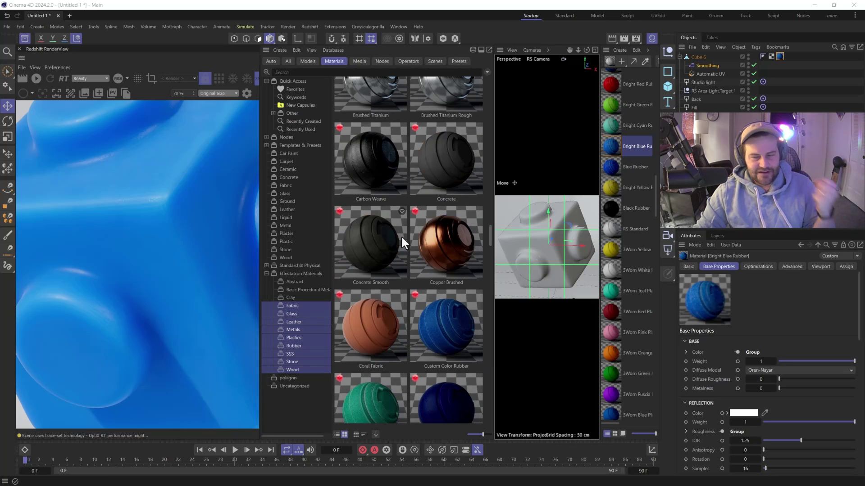
scroll(395, 260, "up", 2)
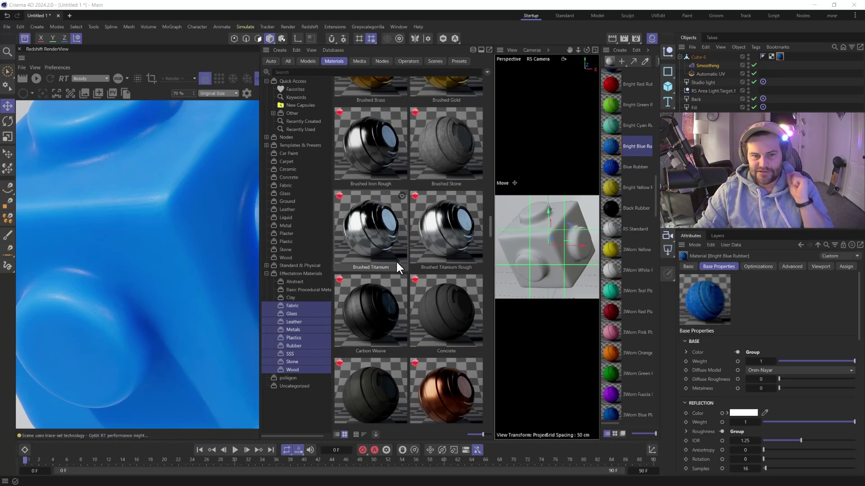
scroll(396, 260, "up", 1)
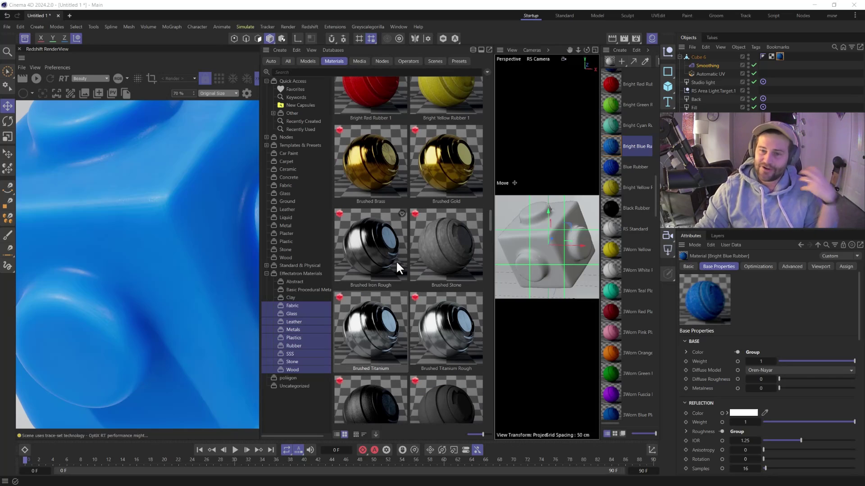
scroll(144, 258, "down", 4)
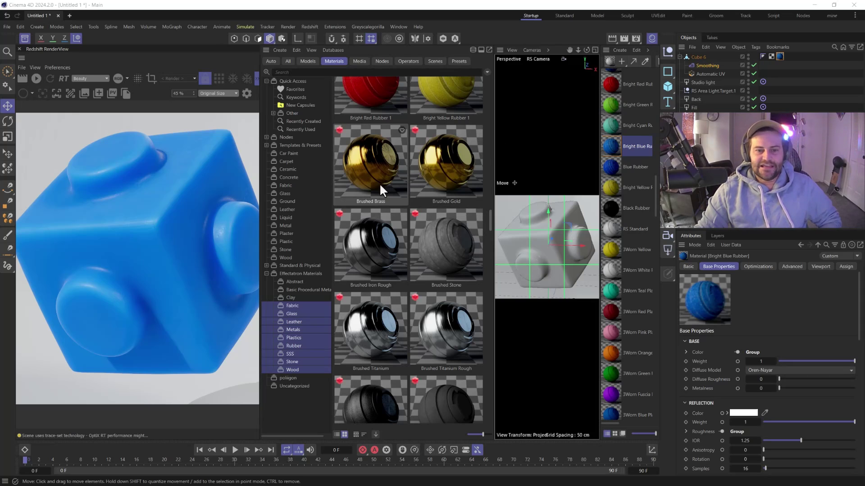
scroll(711, 356, "down", 5)
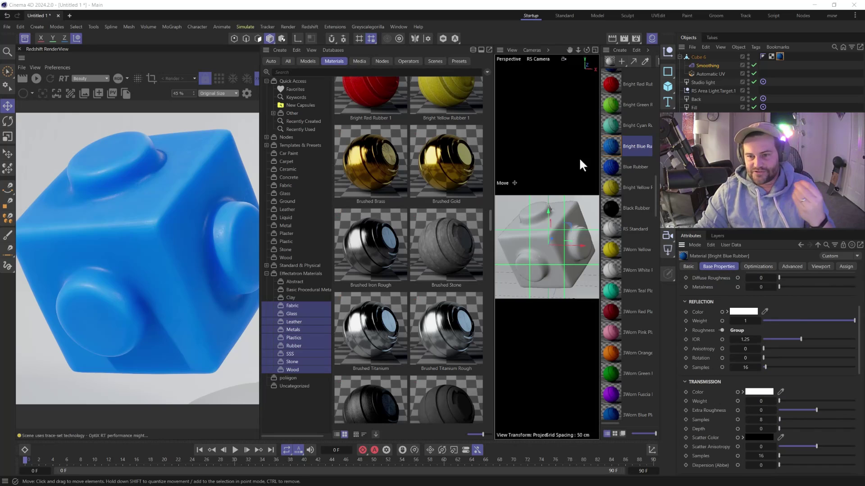
double_click(609, 149)
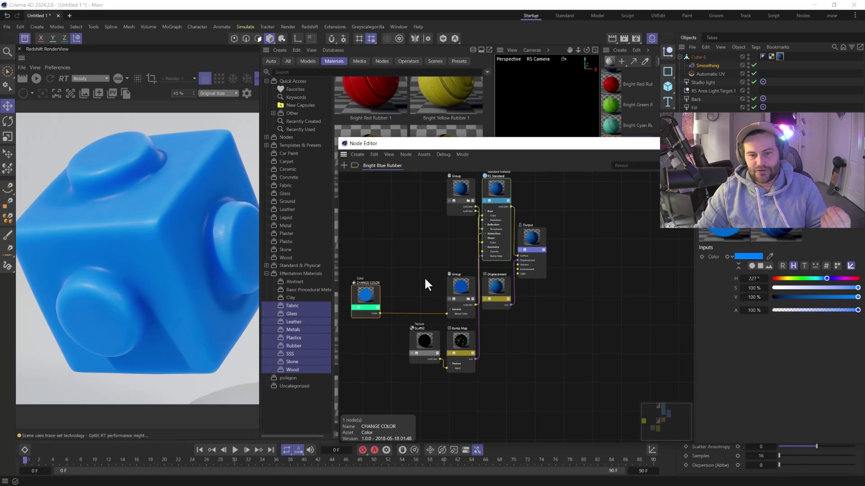
left_click(496, 190)
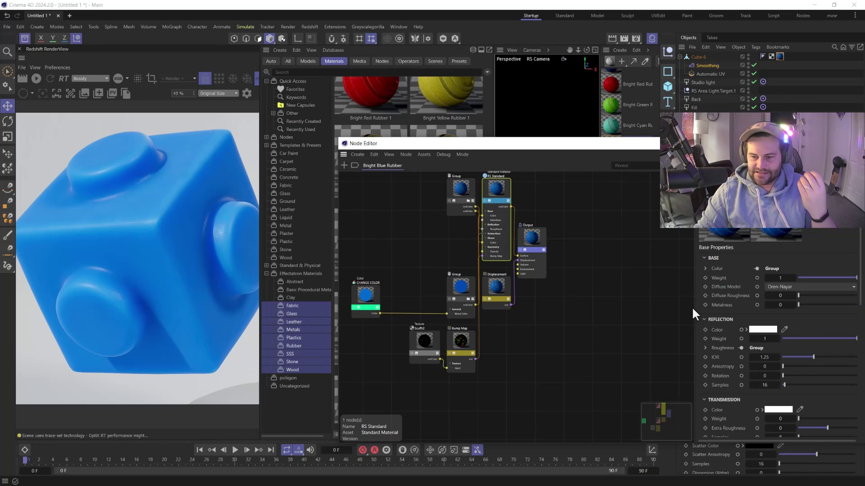
scroll(723, 358, "down", 10)
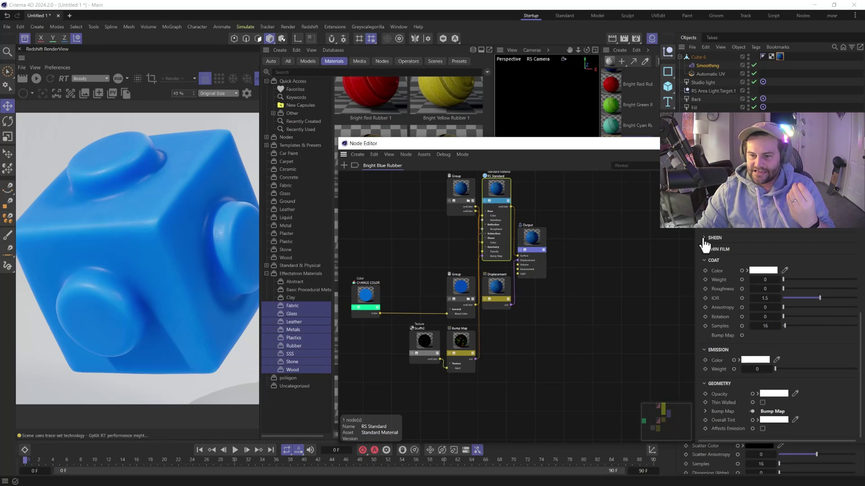
scroll(717, 252, "up", 3)
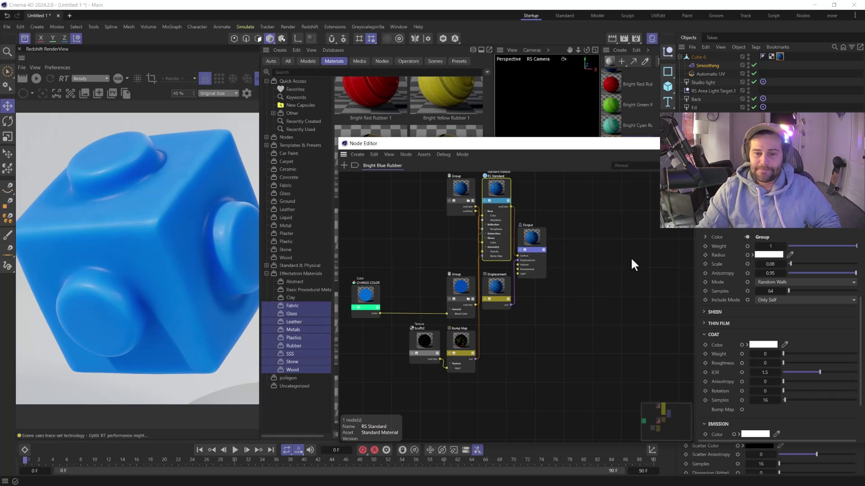
Leave the node graph and start live progressive Redshift rendering of the blue studded cube.
left_click(541, 263)
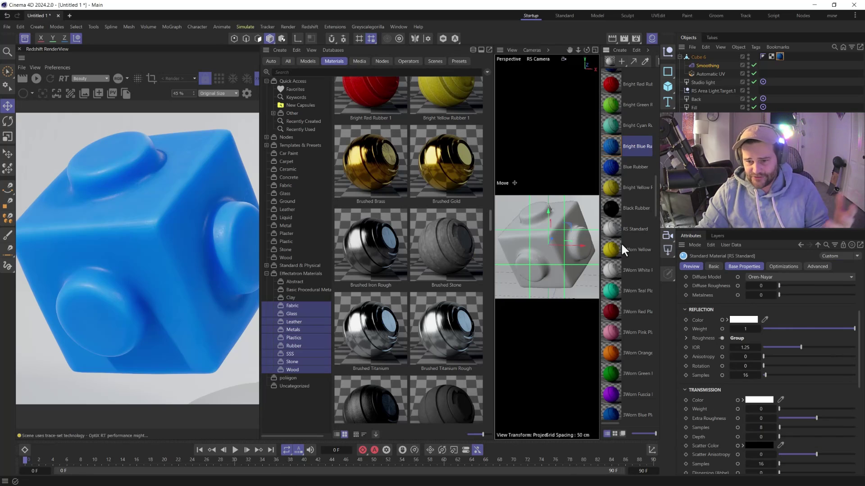
scroll(617, 280, "up", 10)
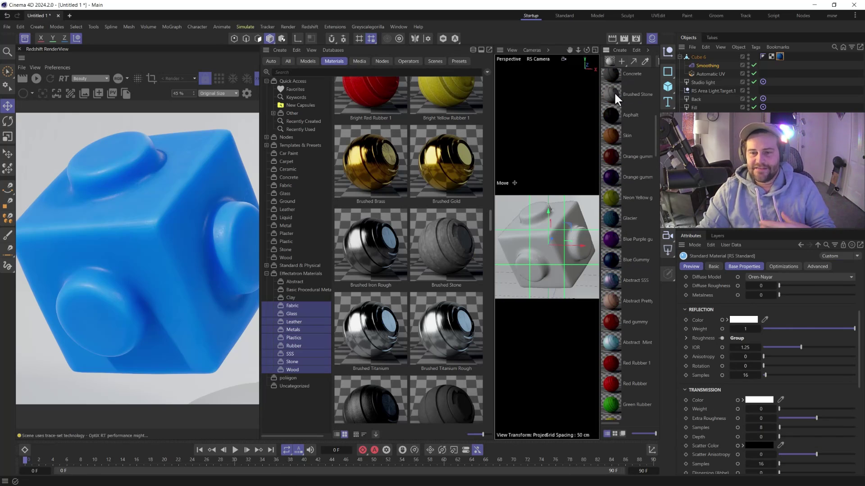
scroll(625, 208, "up", 5)
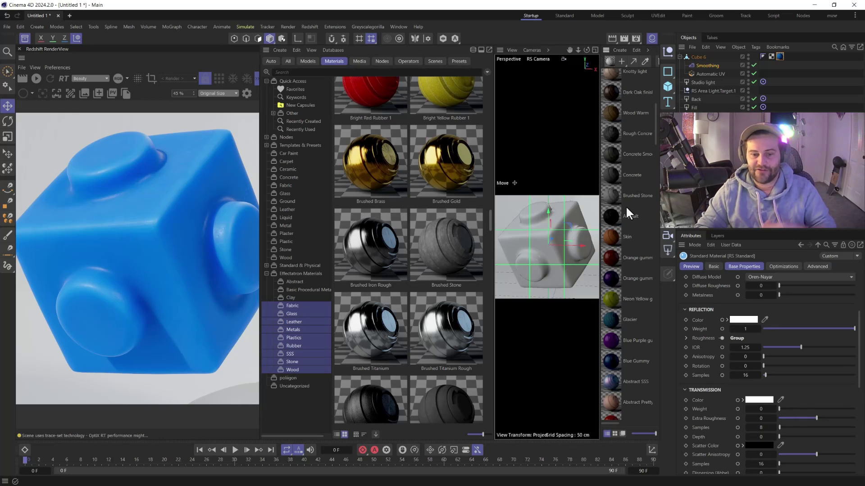
scroll(384, 327, "down", 8)
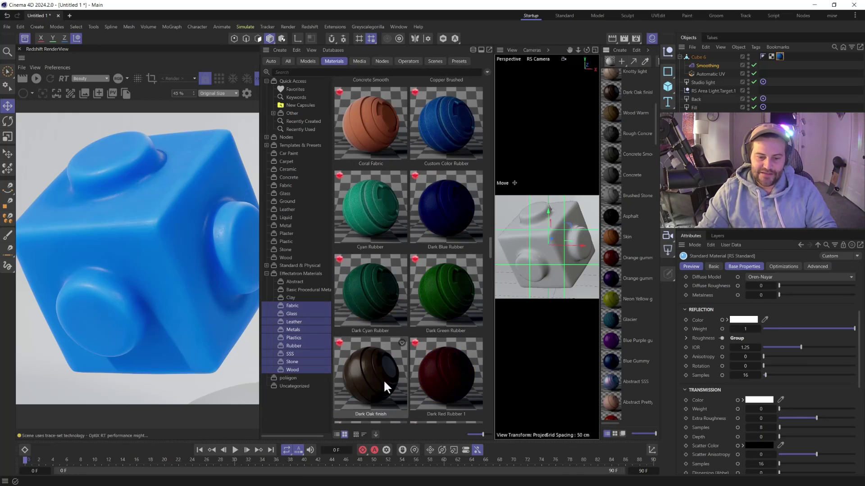
scroll(383, 378, "up", 3)
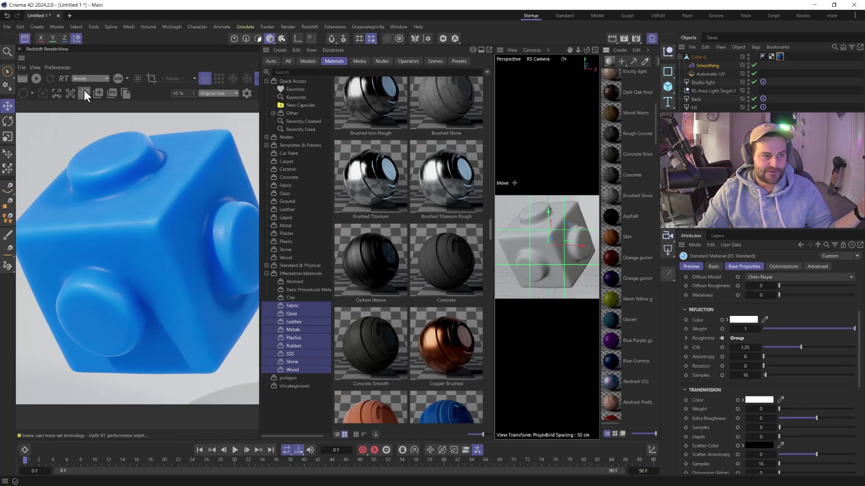
left_click(36, 79)
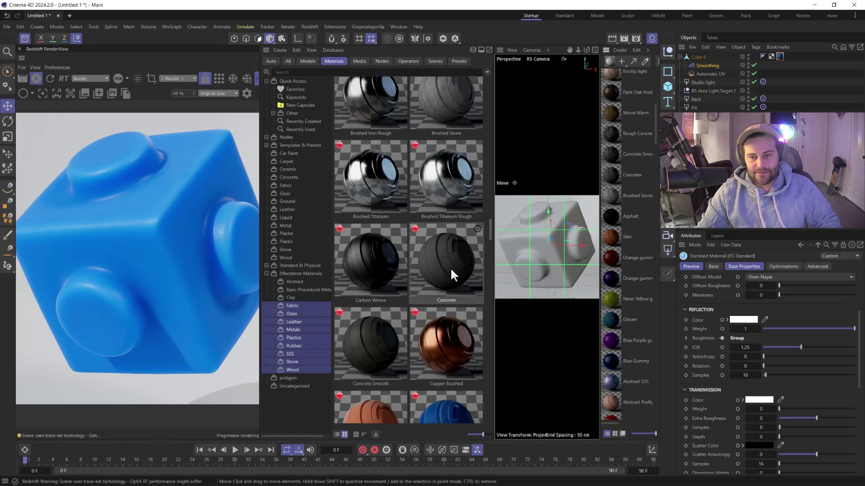
scroll(411, 253, "up", 2)
Apply the Concrete material to Cube 6.
left_click(611, 176)
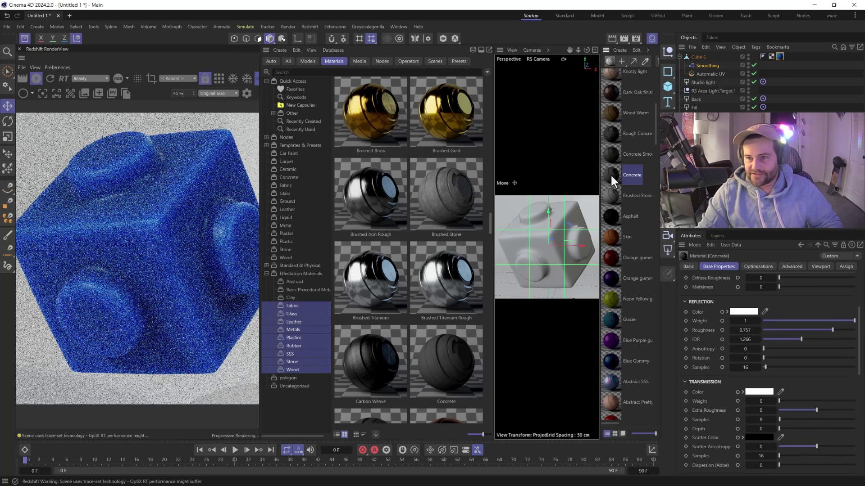
left_click_drag(801, 100, 788, 59)
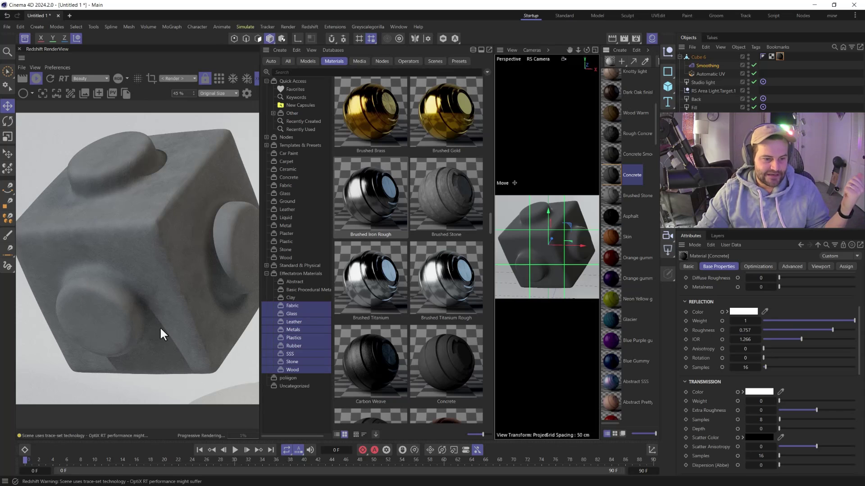
scroll(165, 310, "down", 1)
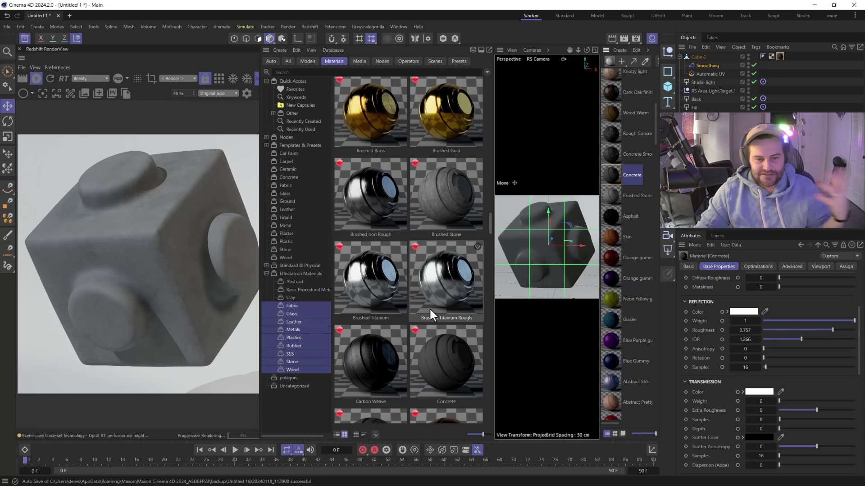
Try Brushed Titanium on Cube 6, then swap its material for Abstract SSS.
left_click(390, 265)
left_click_drag(379, 268, 780, 54)
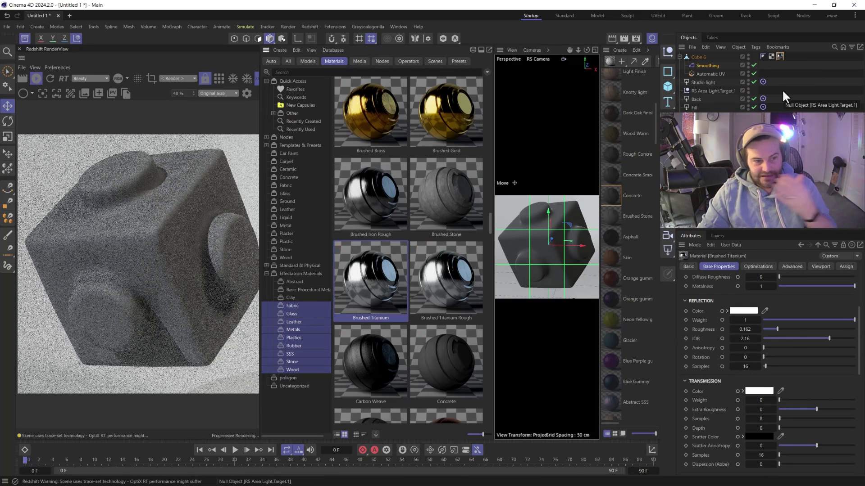
left_click(614, 195)
scroll(611, 232, "down", 5)
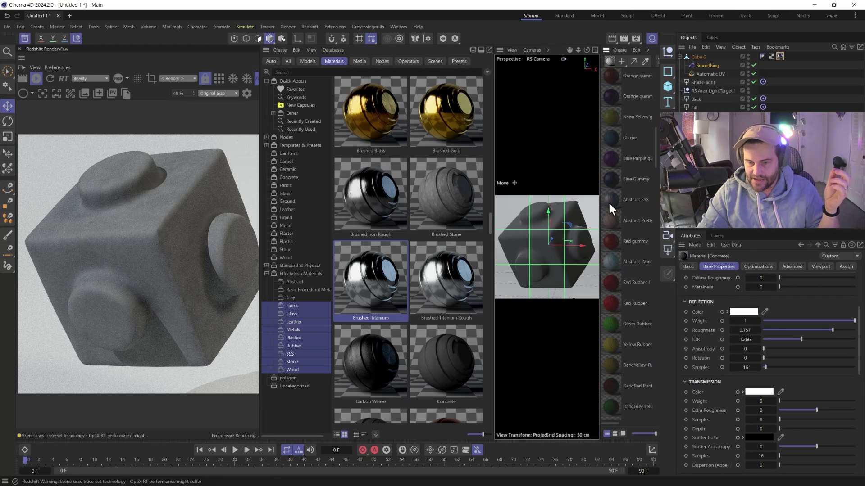
left_click_drag(610, 199, 779, 55)
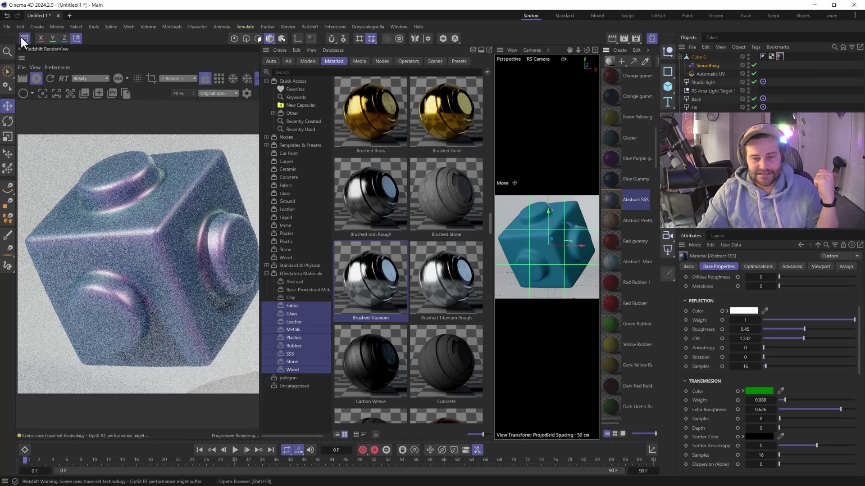
Close the material library, try Glacier on Cube 6, then apply Neon Yellow gummy instead.
left_click(21, 37)
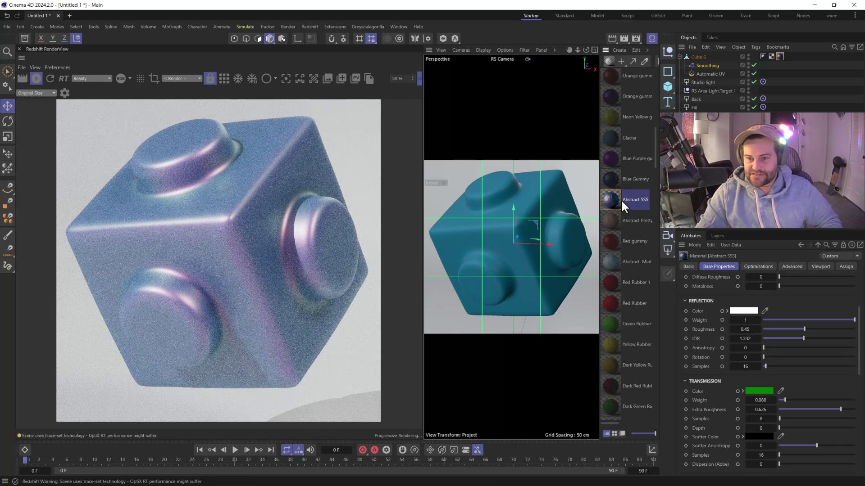
left_click_drag(612, 138, 781, 56)
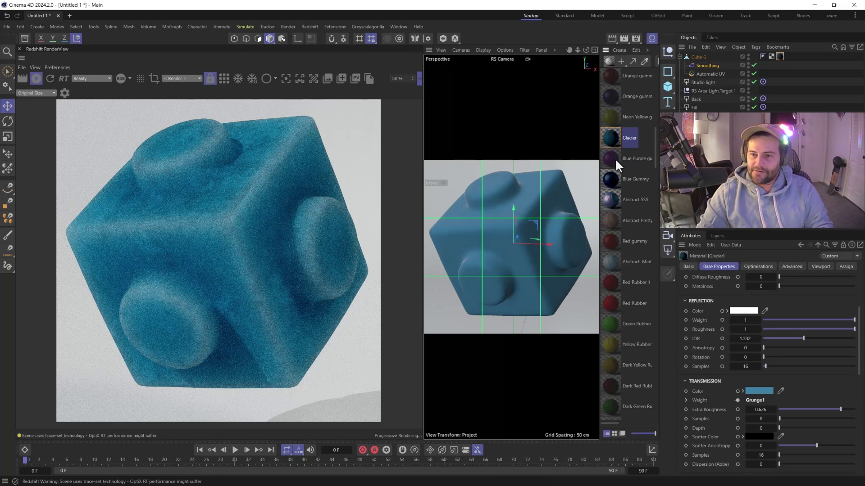
scroll(617, 180, "up", 2)
scroll(620, 195, "up", 3)
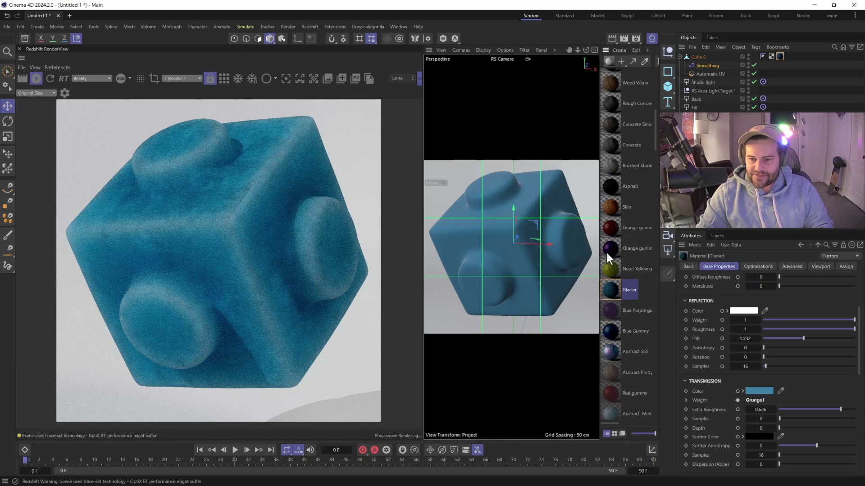
scroll(610, 250, "down", 2)
left_click(611, 261)
left_click(610, 219)
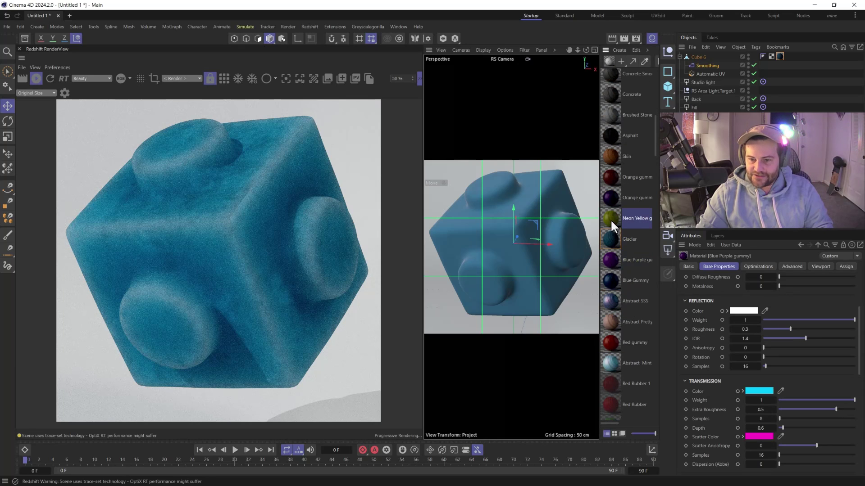
left_click_drag(611, 218, 780, 56)
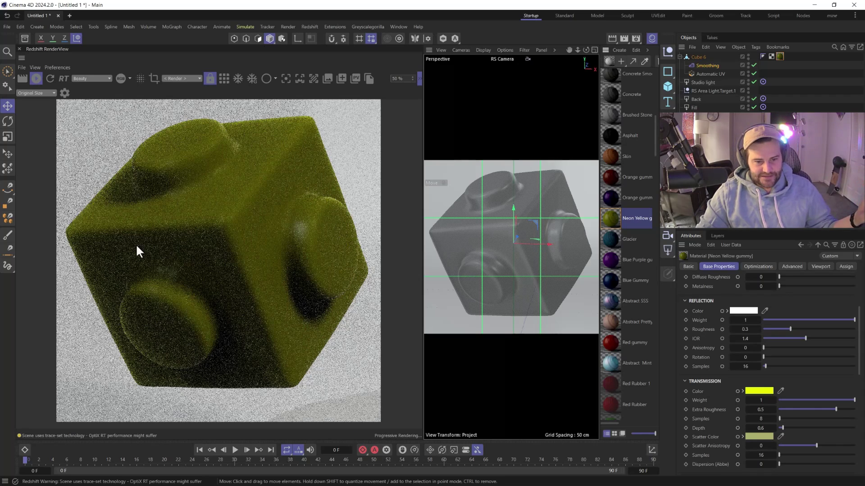
Inspect the Neon Yellow gummy node graph, undoing the texture node move.
double_click(610, 218)
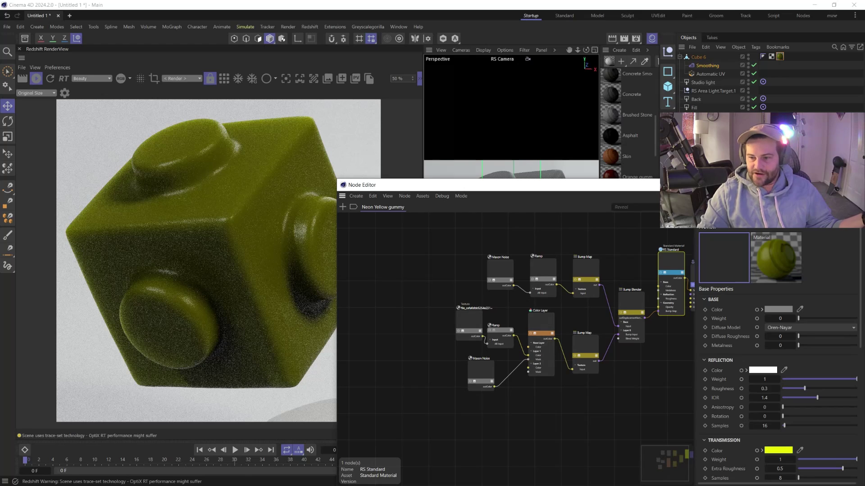
left_click(471, 319)
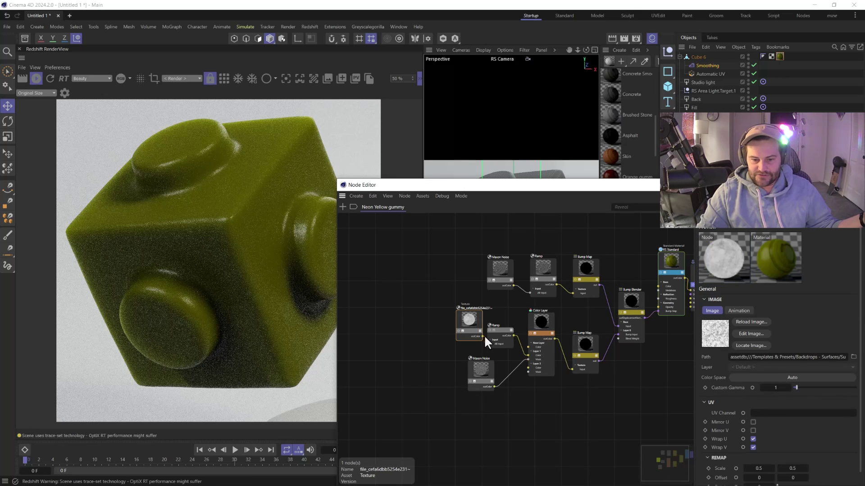
left_click_drag(471, 317, 445, 310)
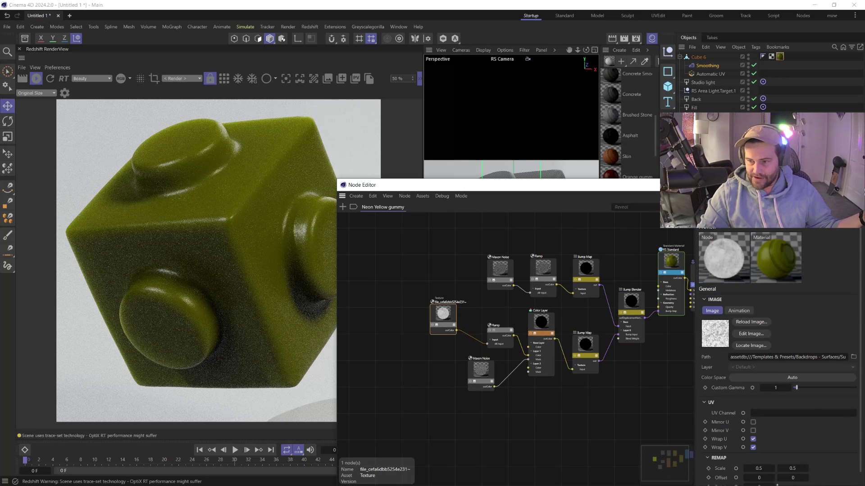
key("ctrl+z")
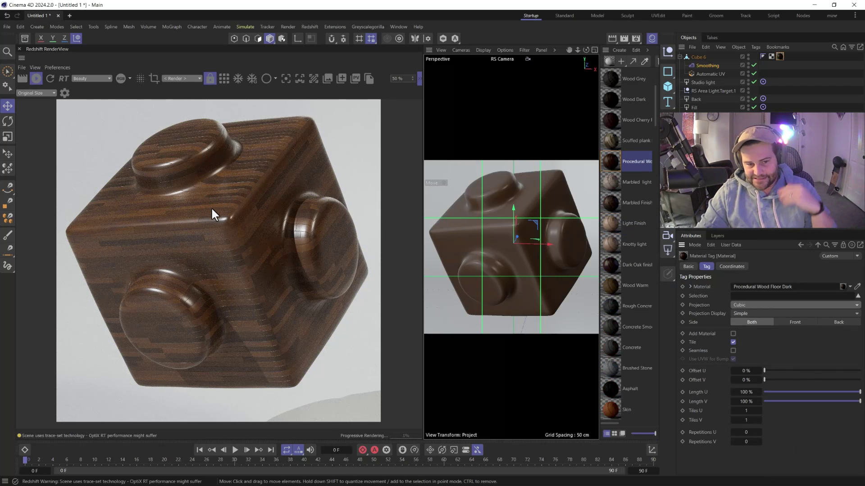
In Procedural Wood Floor Dark, try Sawtooth 1 tiles, then revert to Planks.
double_click(615, 160)
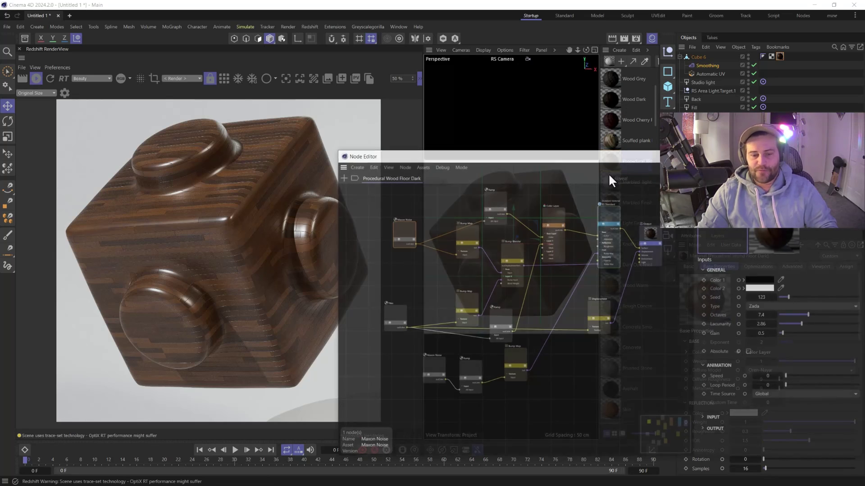
left_click(394, 318)
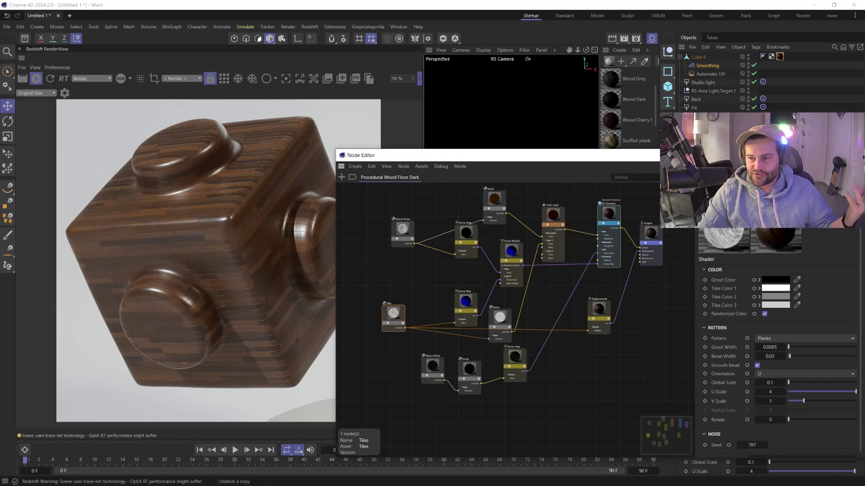
left_click(801, 337)
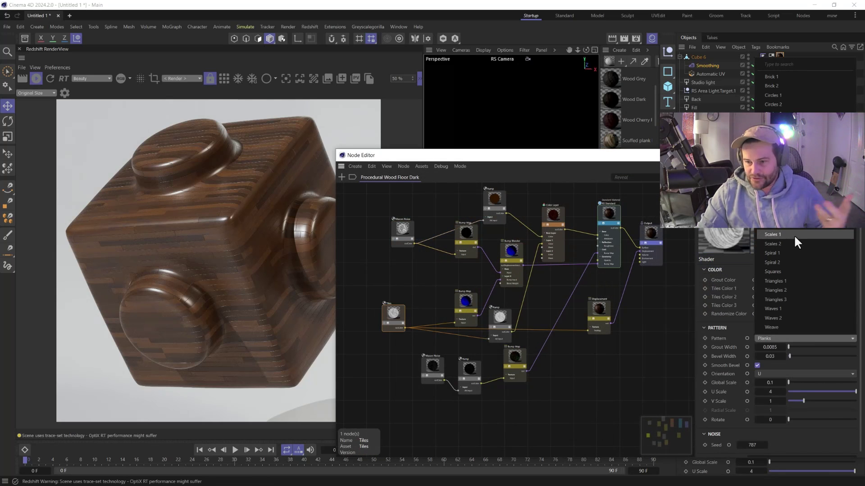
left_click(792, 215)
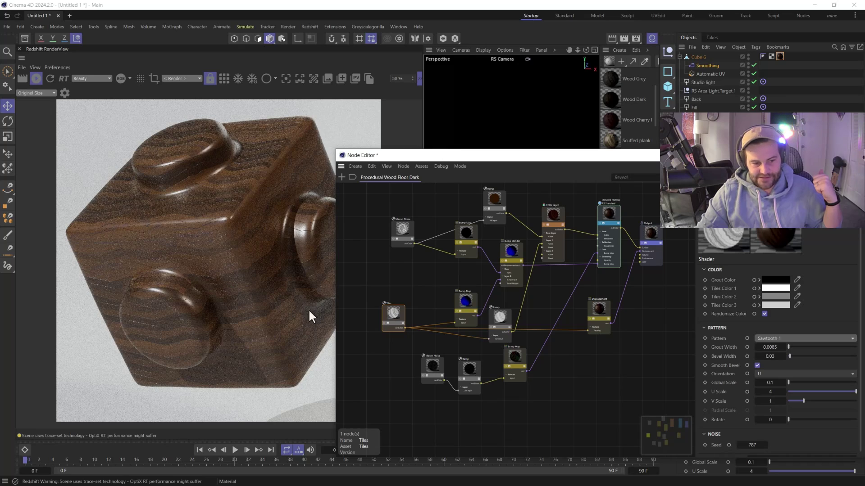
key("ctrl+z")
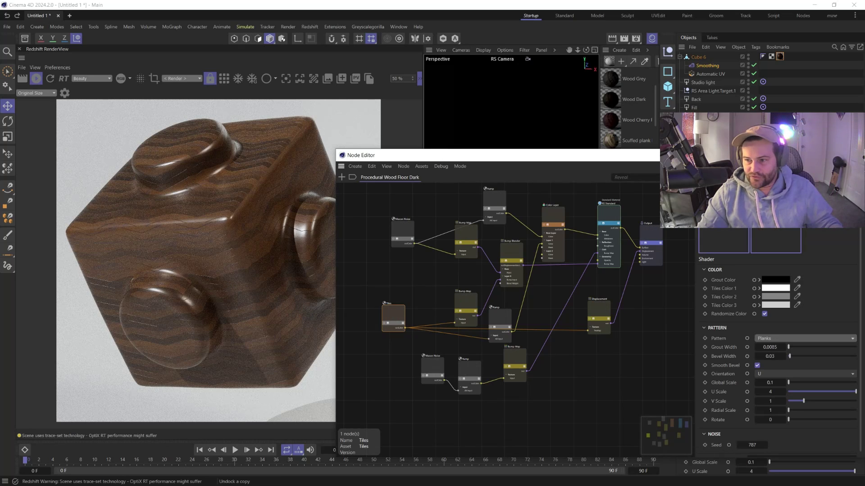
left_click(855, 155)
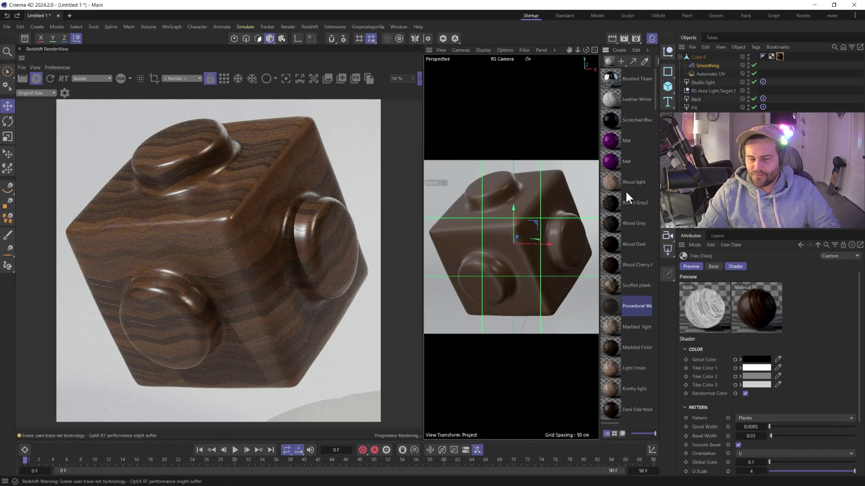
Pick the Red Rubber 1 and 2Red Shiny Plastic materials for the cube.
scroll(622, 203, "down", 10)
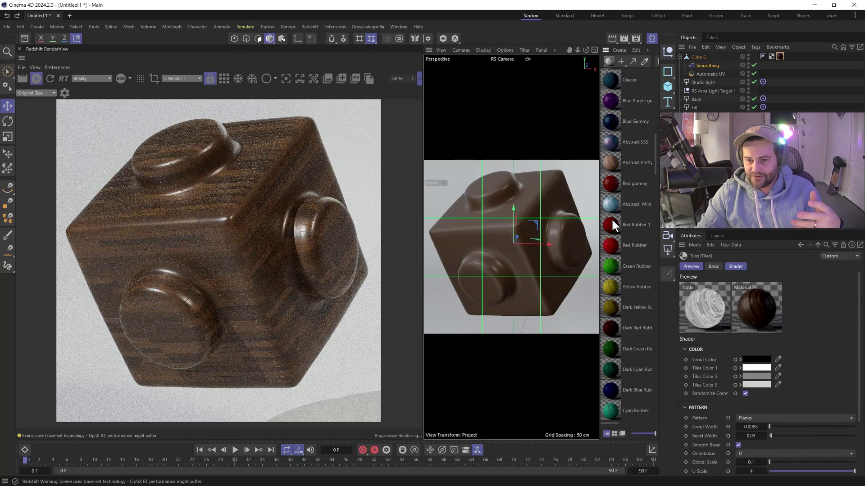
left_click(611, 219)
scroll(637, 277, "down", 3)
scroll(636, 276, "down", 10)
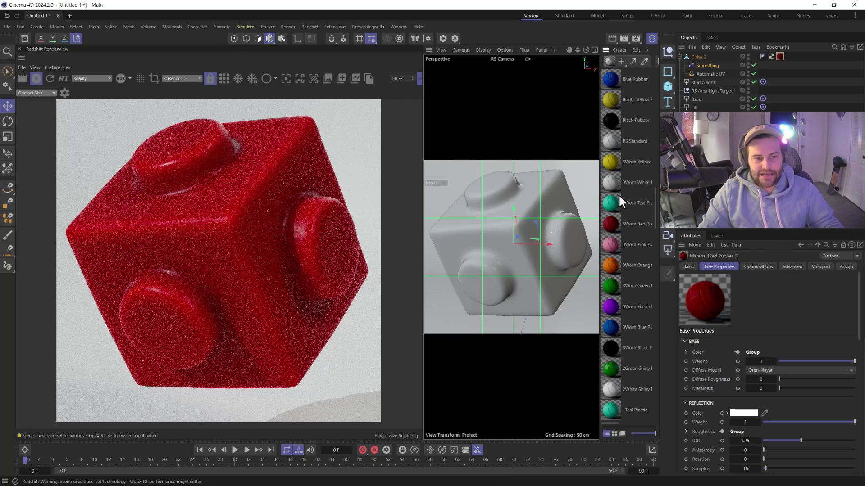
scroll(619, 247, "down", 3)
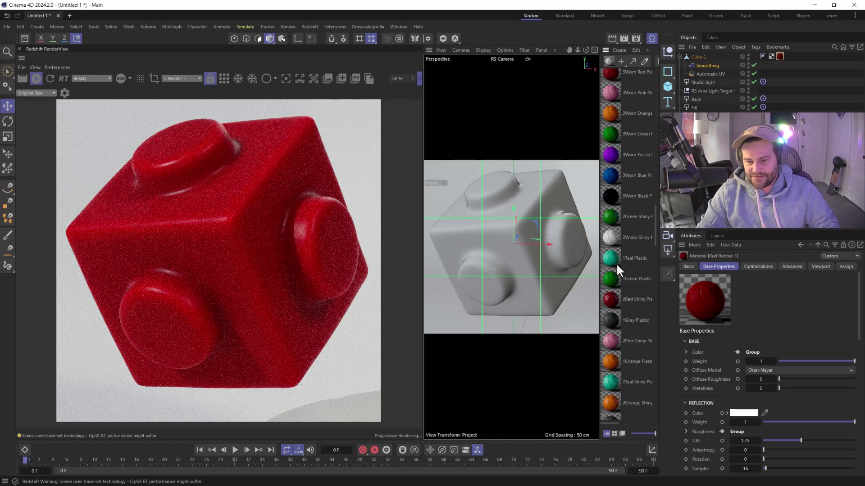
left_click(610, 299)
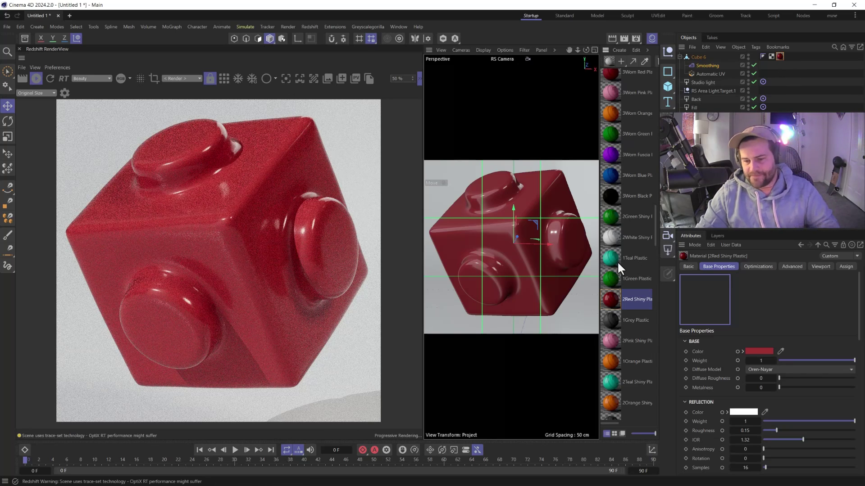
Apply the 1Alt Blue Plastic material to the cube.
scroll(630, 306, "down", 2)
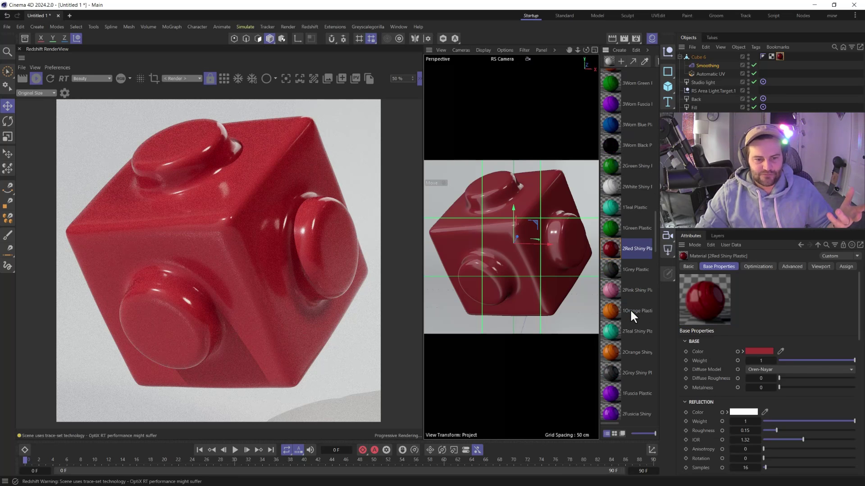
scroll(630, 309, "down", 2)
scroll(630, 309, "down", 2)
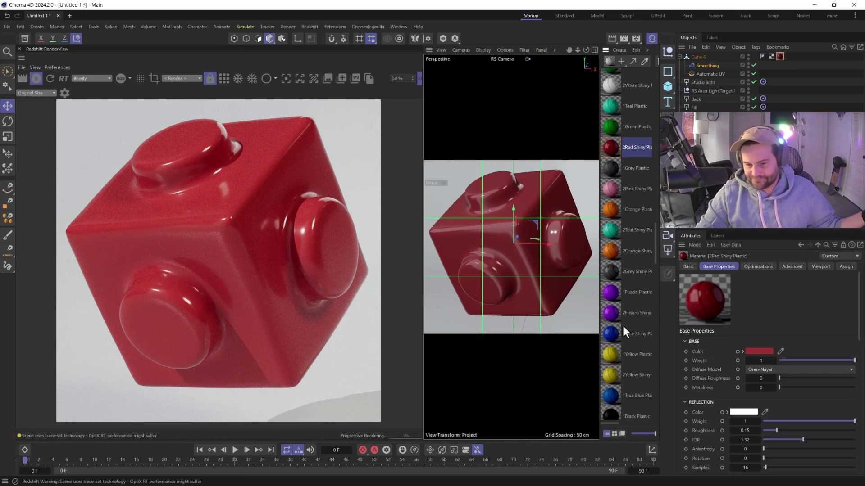
scroll(619, 292, "down", 2)
scroll(621, 297, "down", 2)
scroll(622, 340, "down", 4)
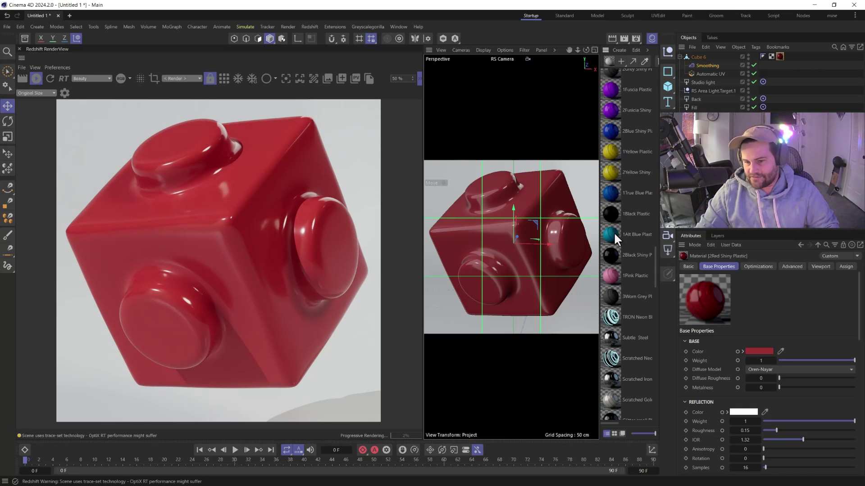
left_click_drag(613, 231, 781, 55)
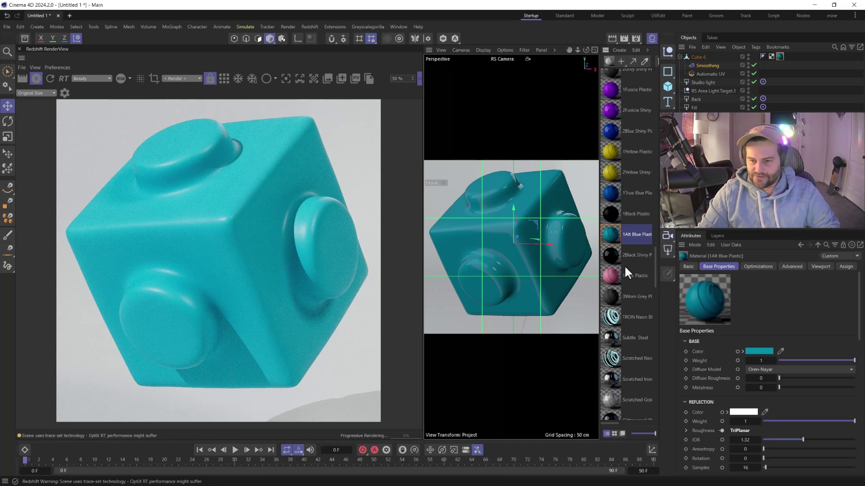
Apply 3Worn Fuscia Plastic to the cube and start a fresh render.
scroll(624, 261, "up", 2)
scroll(633, 271, "up", 5)
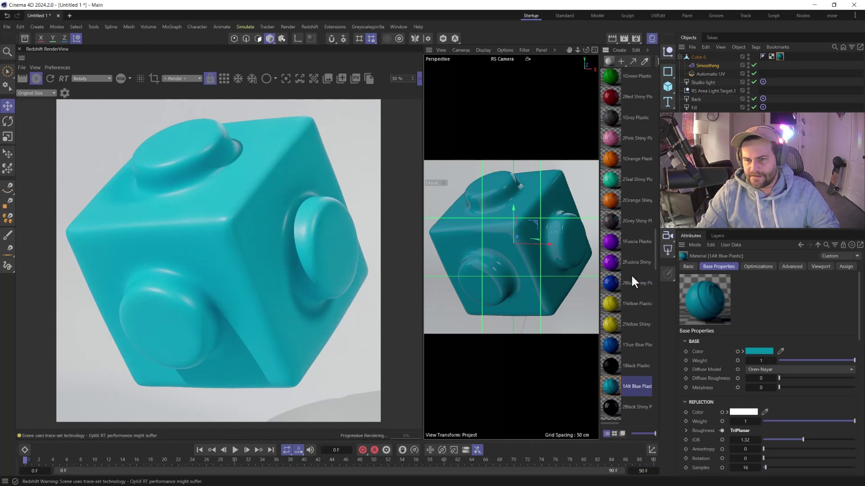
scroll(631, 235, "up", 4)
scroll(626, 198, "up", 3)
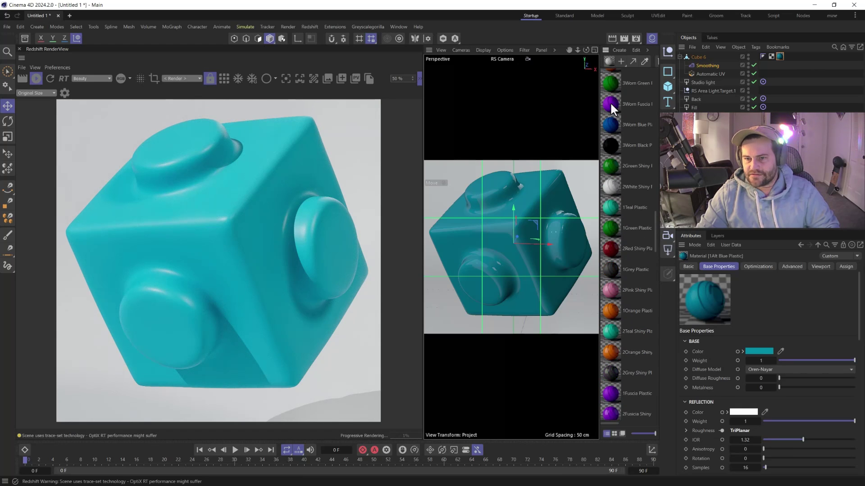
left_click_drag(611, 104, 780, 55)
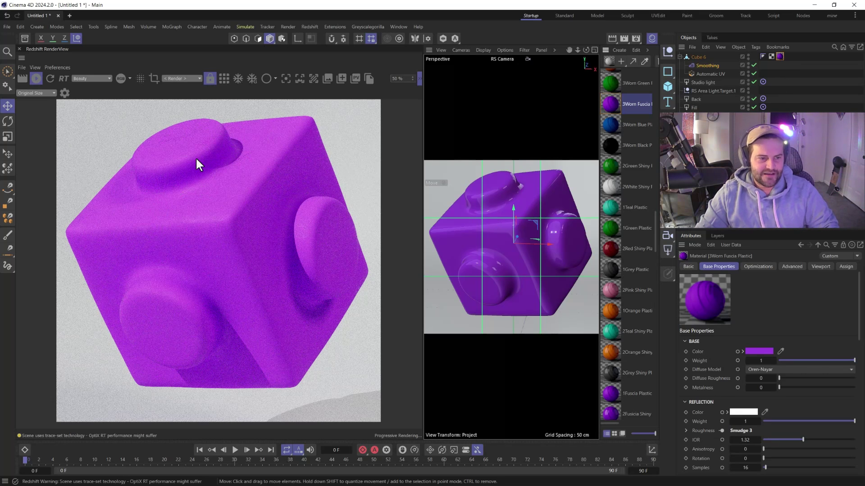
left_click(25, 76)
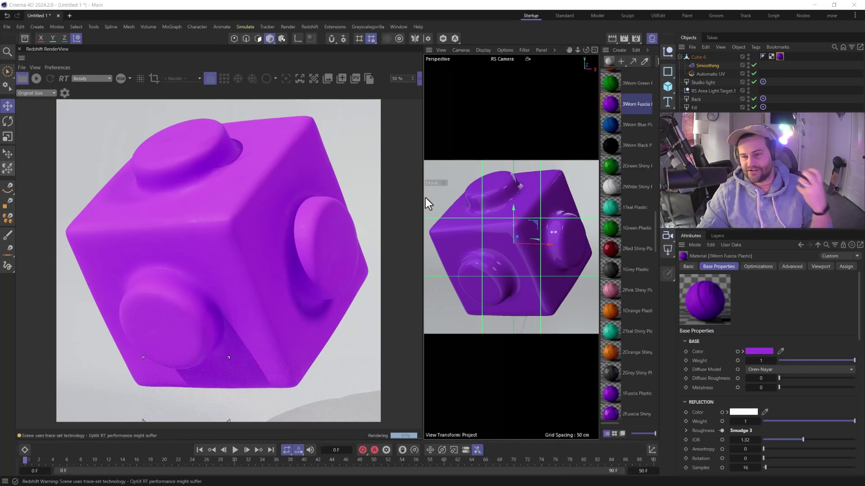
scroll(624, 212, "down", 5)
scroll(618, 274, "down", 1)
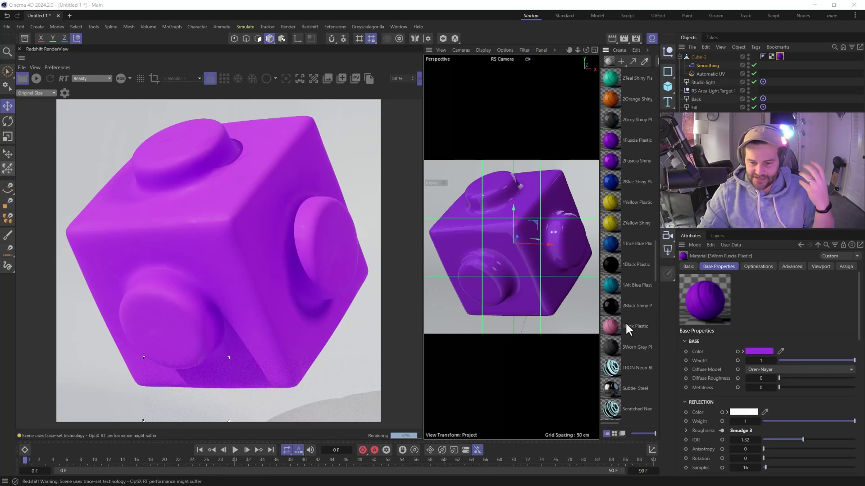
Select Subtle Steel, then apply the TRON Neon material to the cube.
left_click(610, 387)
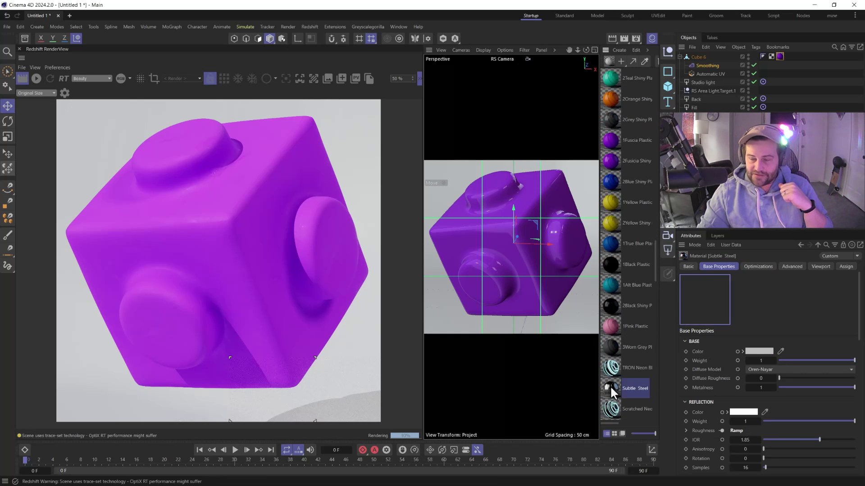
scroll(631, 270, "down", 2)
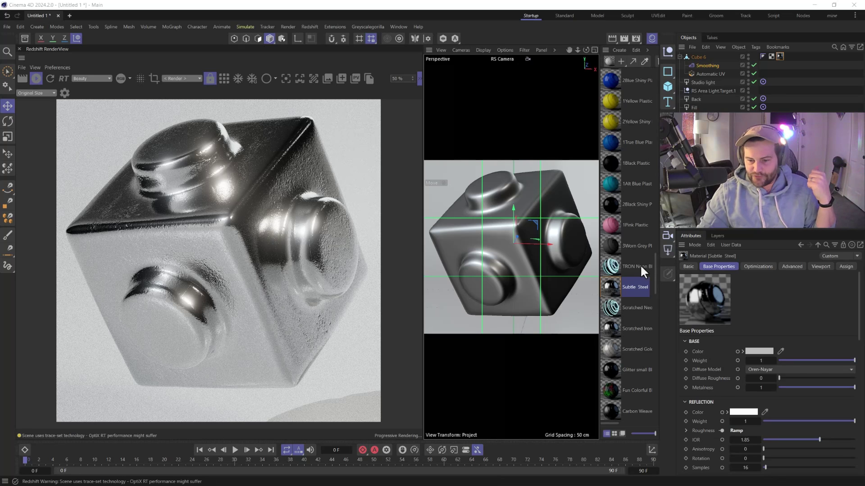
left_click(606, 266)
left_click_drag(606, 268, 782, 56)
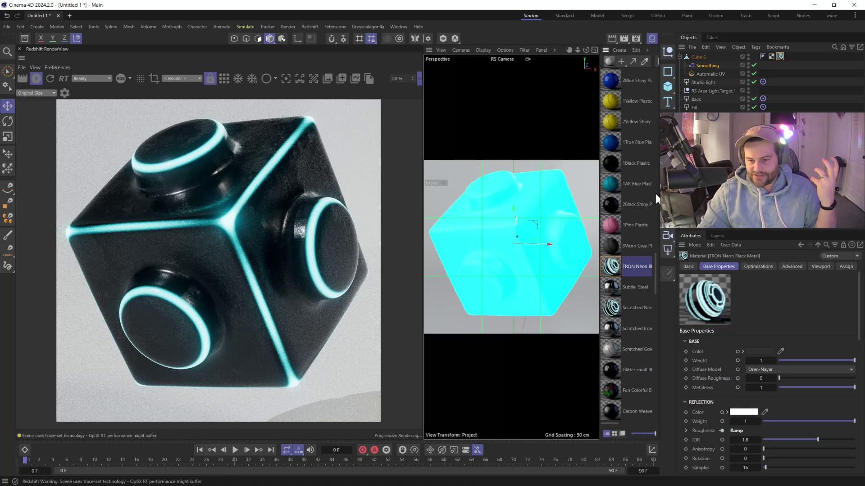
Apply Scratched Gold, then Glitter small Black, to the cube.
scroll(621, 271, "down", 3)
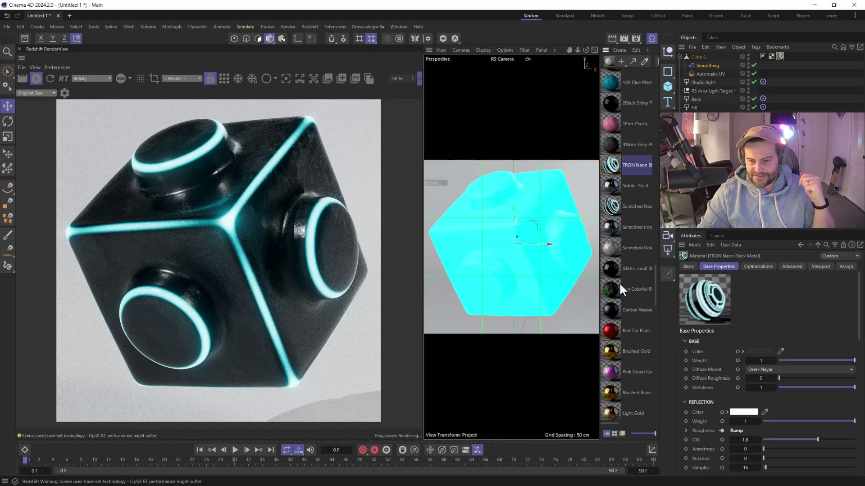
left_click(613, 248)
left_click_drag(751, 99, 779, 56)
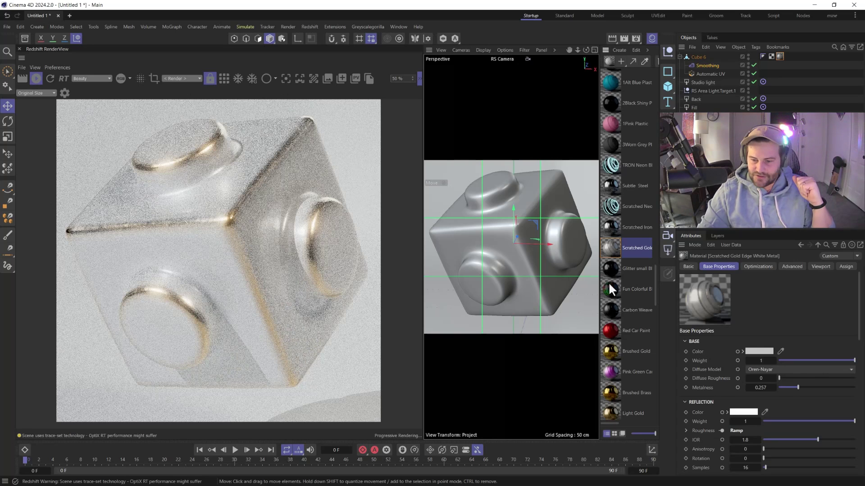
left_click_drag(610, 268, 780, 56)
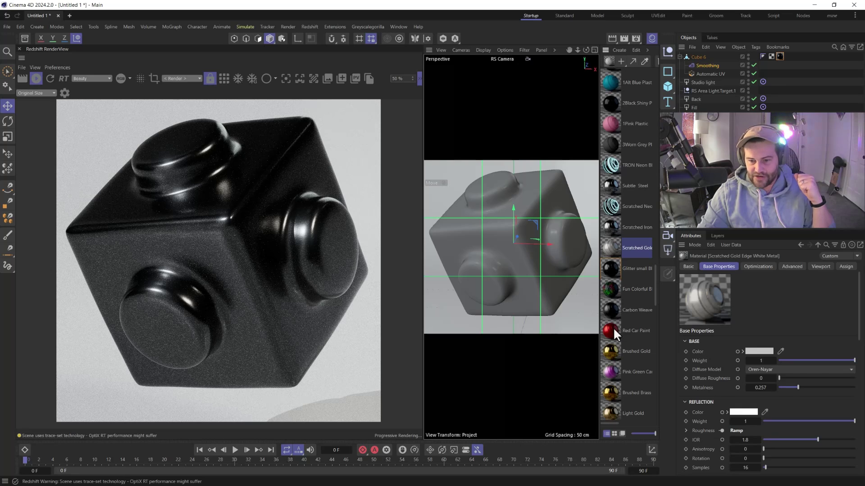
Apply Red Car Paint to the cube and inspect its Flakes and RS Standard nodes.
mouse_move(612, 327)
left_mouse_down()
mouse_move(758, 65)
mouse_move(780, 55)
left_mouse_up()
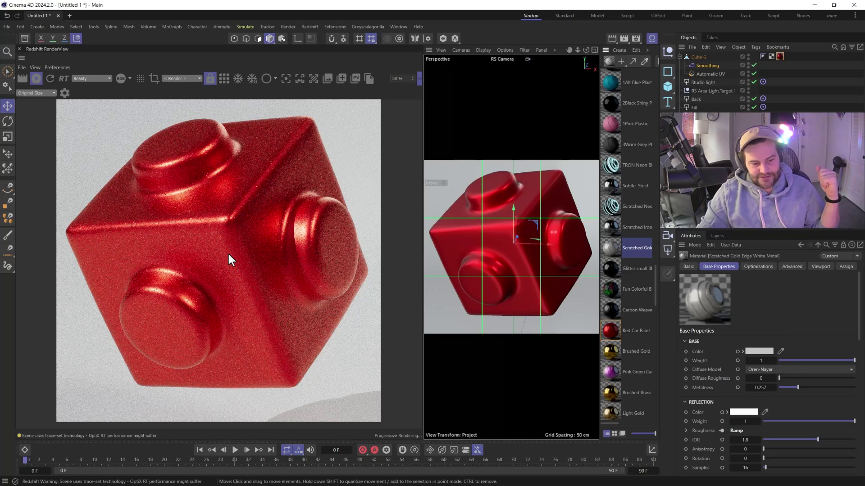
double_click(612, 332)
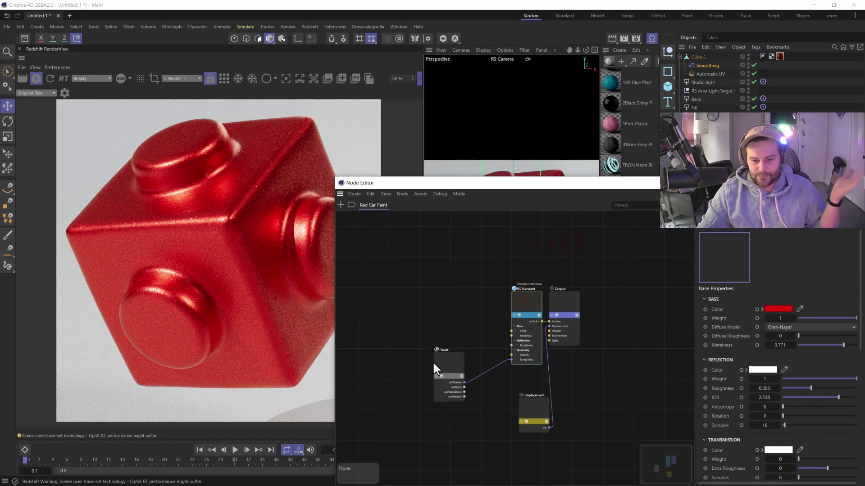
left_click(451, 362)
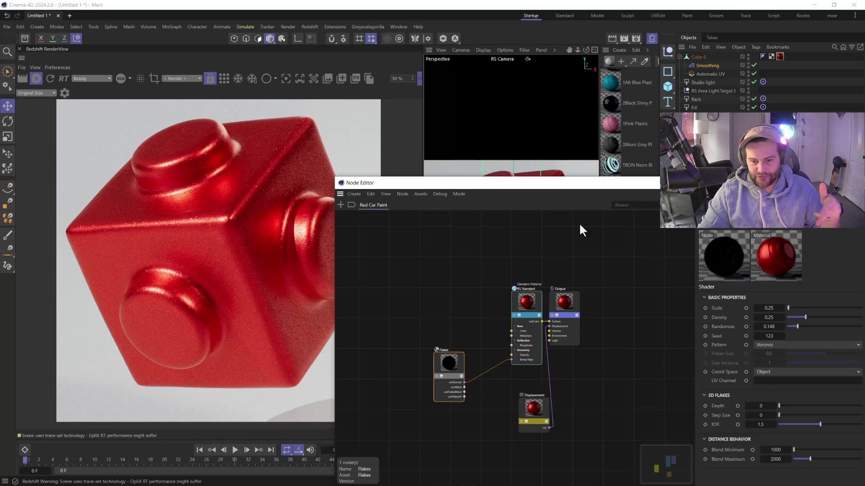
left_click_drag(448, 342, 445, 310)
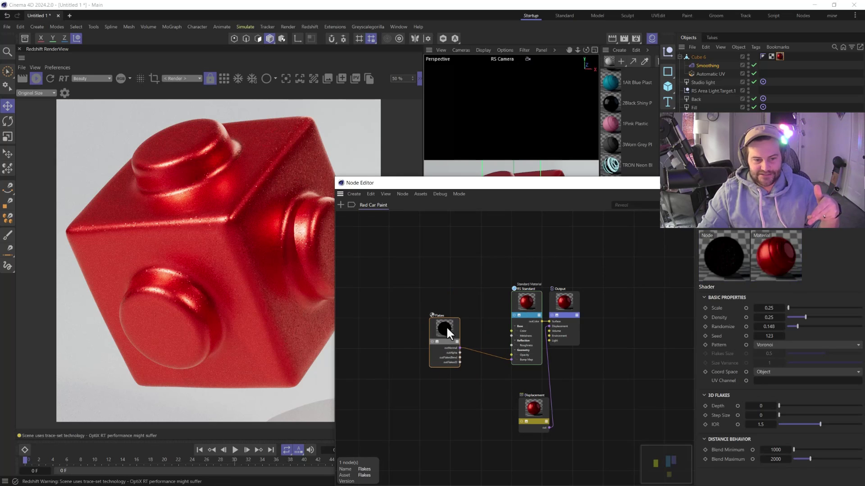
left_click(520, 308)
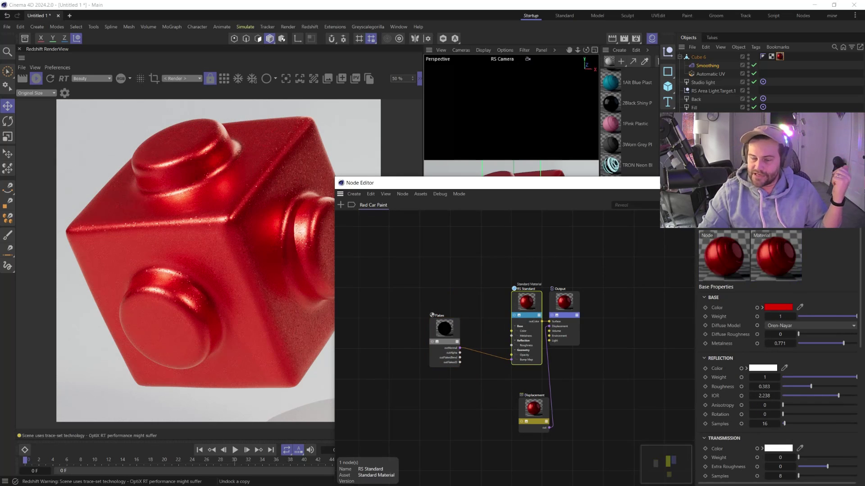
left_click(853, 183)
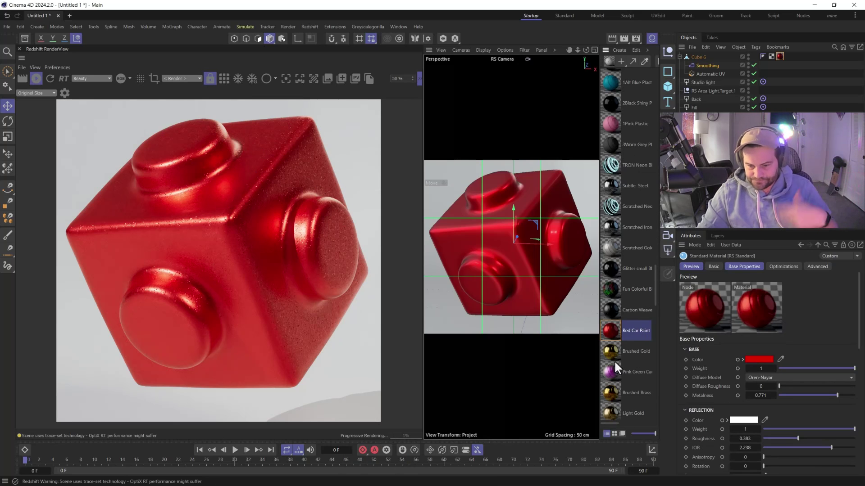
Apply the Light Gold Brushed material to the cube.
scroll(614, 360, "down", 2)
left_click_drag(633, 281, 779, 57)
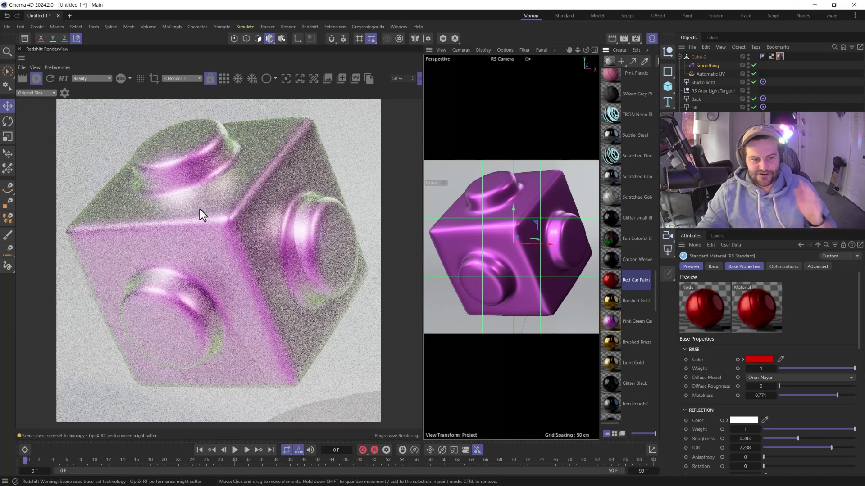
scroll(637, 329, "down", 4)
scroll(606, 322, "down", 4)
left_click_drag(611, 290, 781, 57)
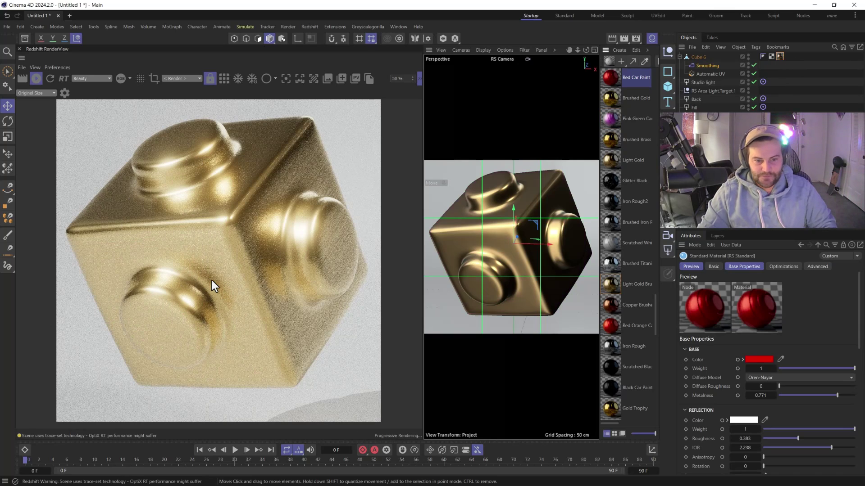
scroll(609, 298, "down", 3)
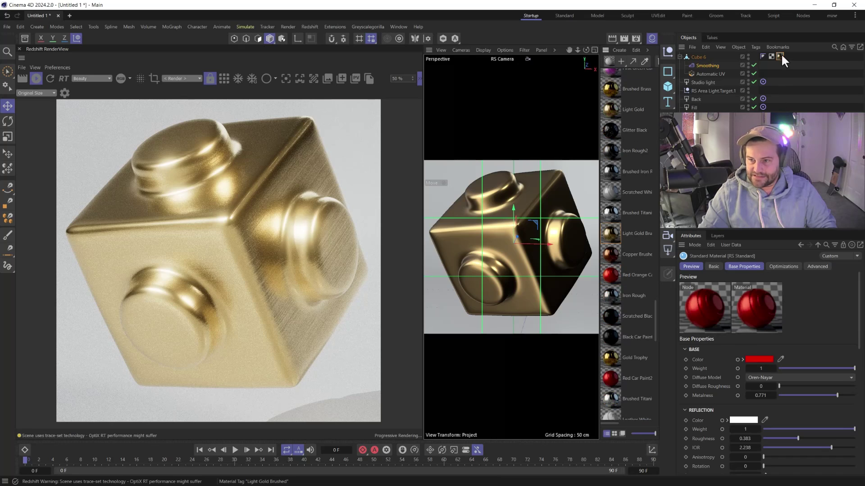
scroll(622, 358, "down", 12)
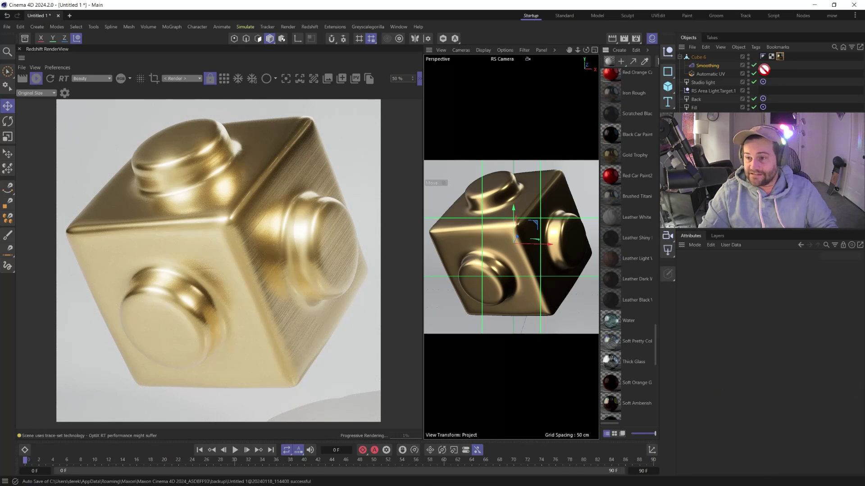
Apply Leather Dark Weathered to Cube 6 with UVW Mapping projection, tiled 2 in U and V.
left_click_drag(767, 66, 781, 54)
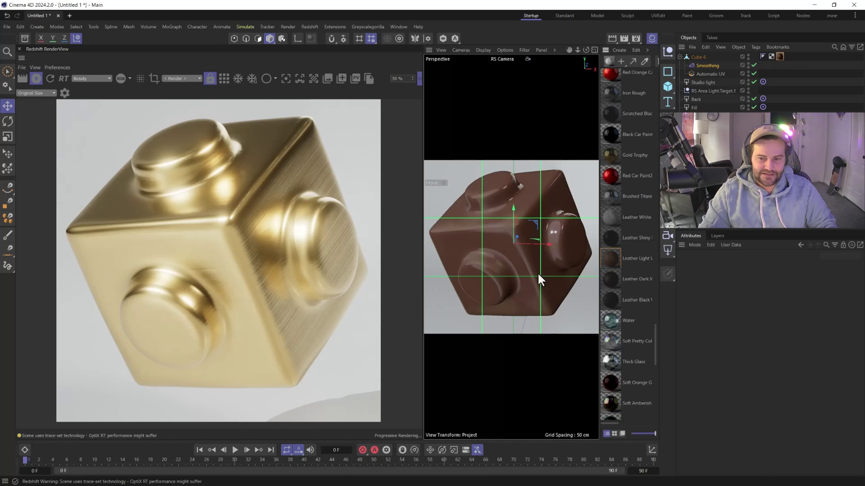
left_click_drag(613, 275, 781, 53)
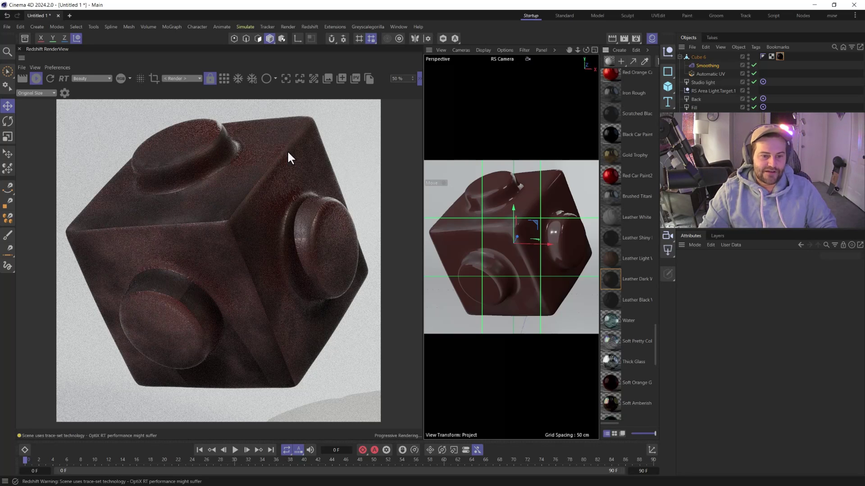
left_click(780, 56)
left_click(743, 304)
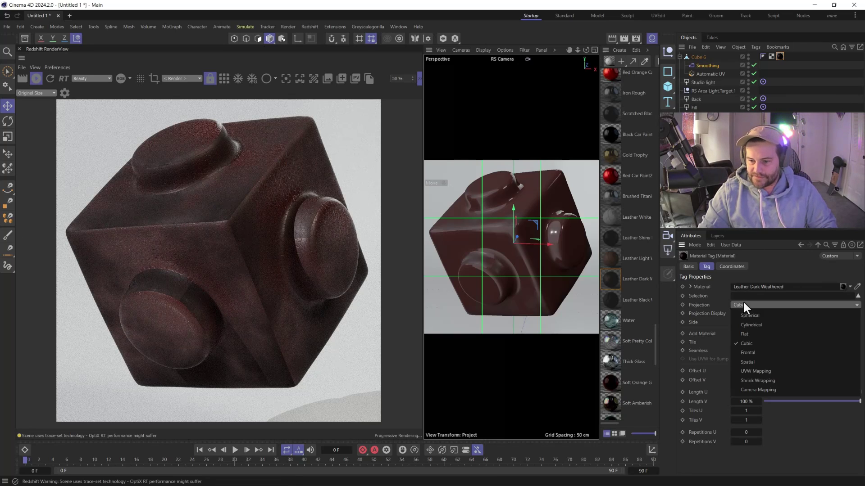
left_click(754, 371)
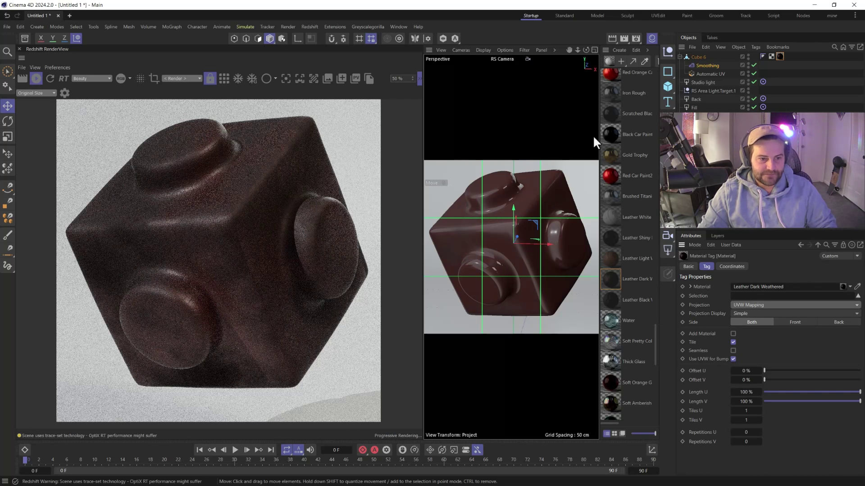
left_click(747, 410)
type("2")
key("Return")
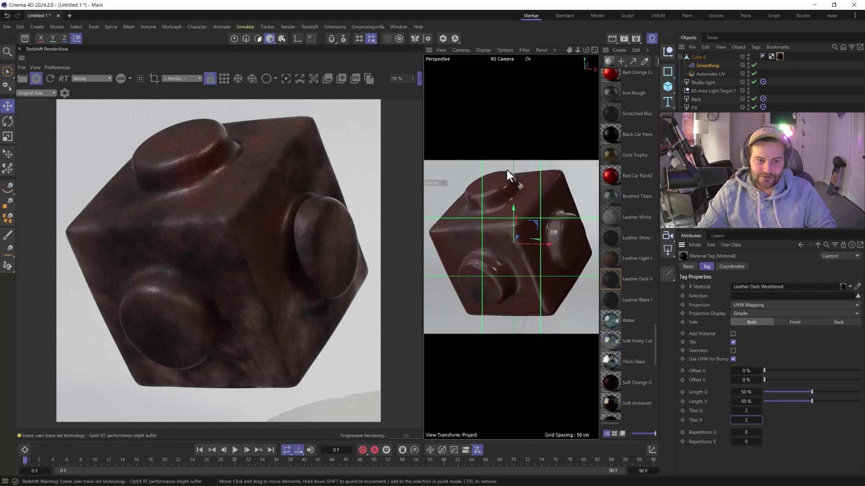
Try the Water, a soft glass, and Thick Glass materials on the cube.
left_click(611, 320)
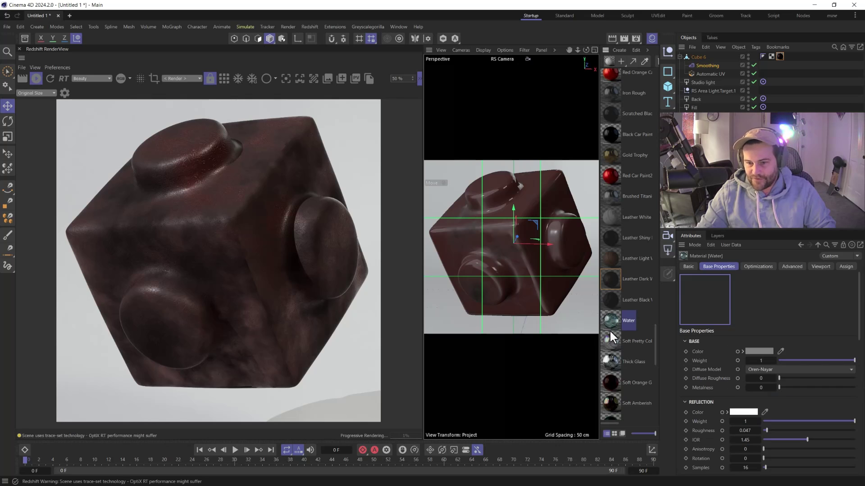
left_click_drag(607, 320, 783, 57)
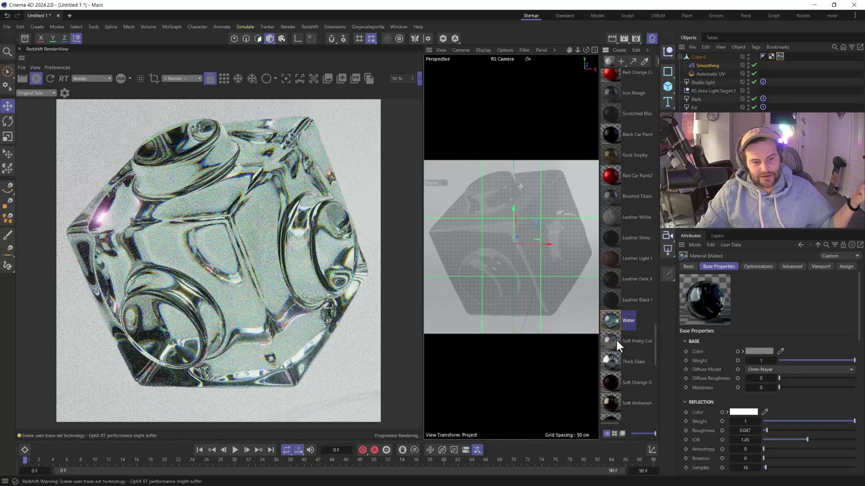
left_click_drag(615, 341, 780, 56)
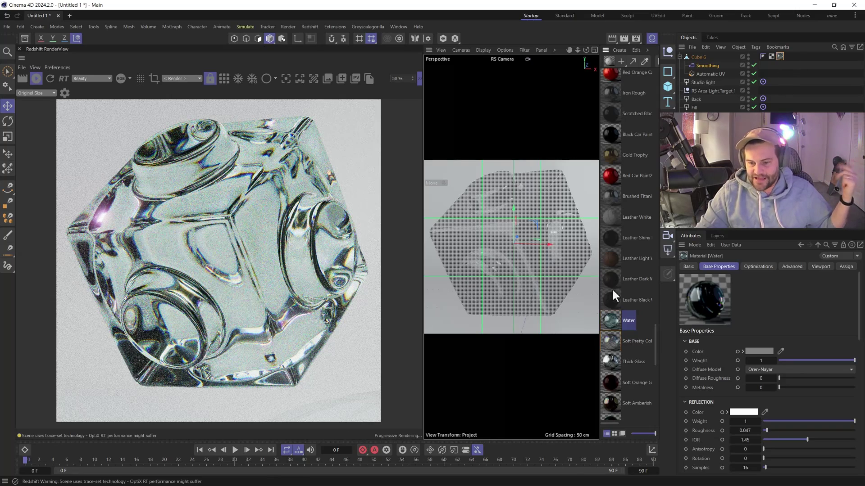
scroll(623, 319, "down", 2)
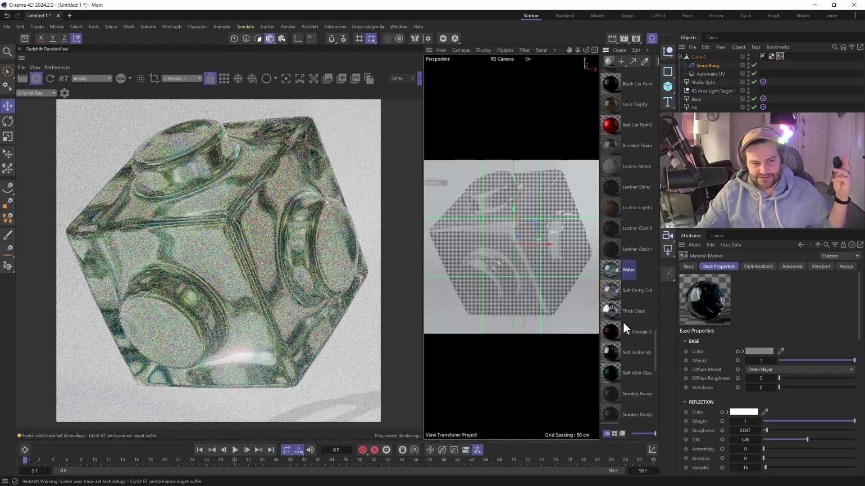
left_click_drag(614, 312, 782, 55)
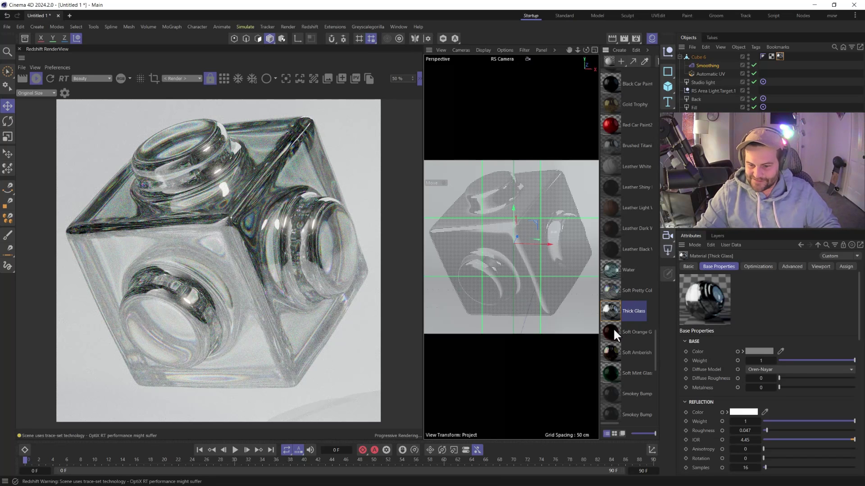
Try Soft Amberish and Soft Mint Glass, then apply Purple blue Glass to the cube.
left_click_drag(611, 353, 780, 57)
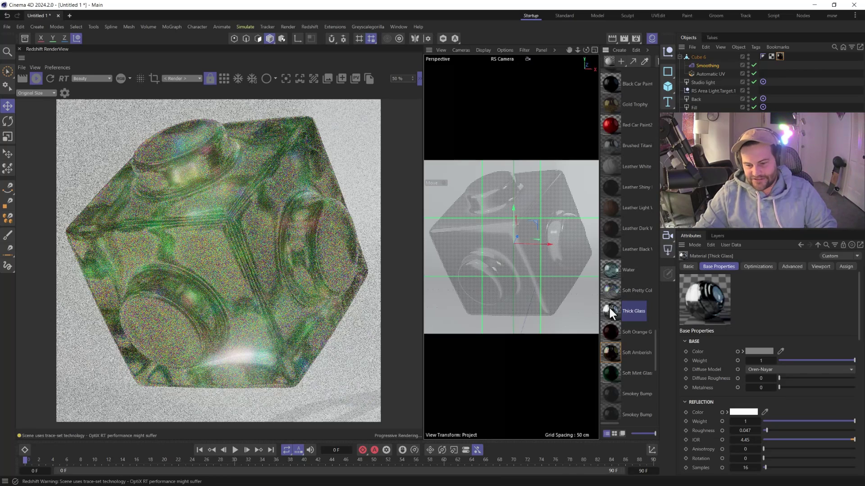
left_click_drag(608, 375, 780, 57)
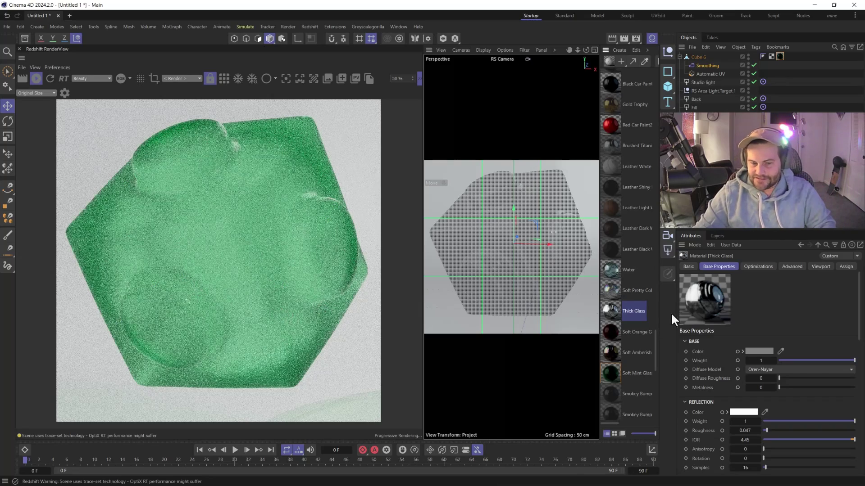
scroll(618, 356, "down", 2)
scroll(618, 351, "down", 3)
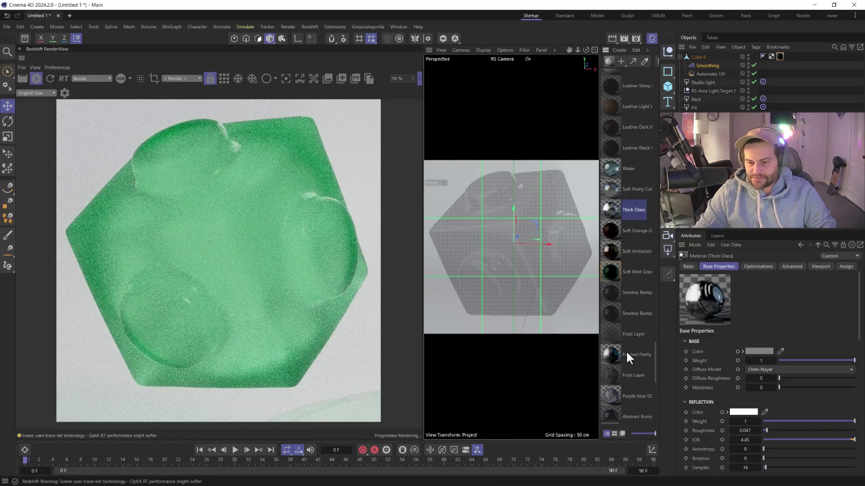
scroll(627, 333, "down", 2)
scroll(610, 299, "down", 2)
left_click_drag(616, 341, 781, 54)
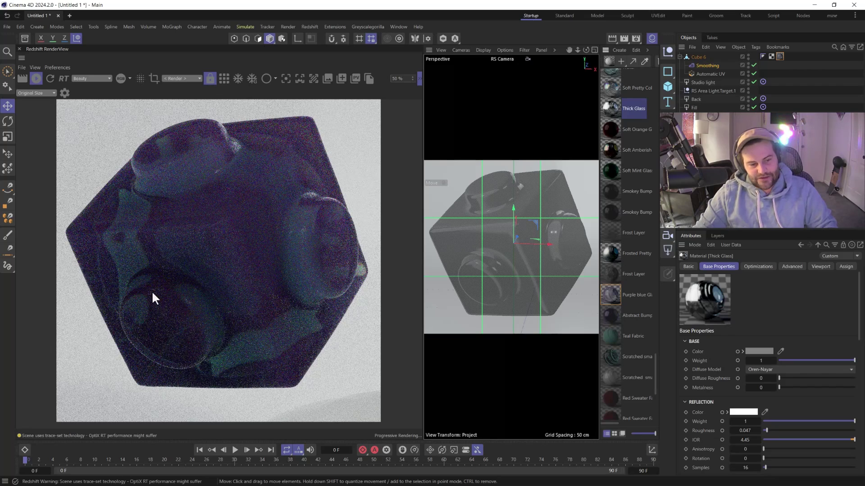
scroll(628, 296, "down", 4)
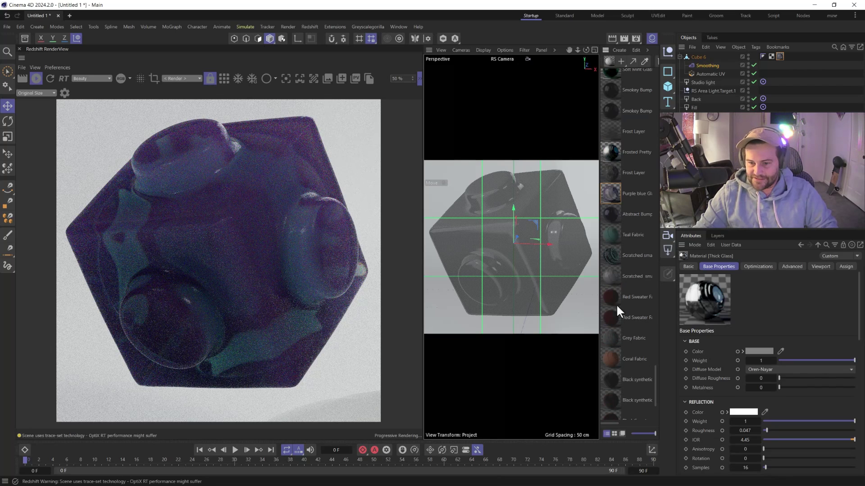
Apply Teal Fabric to Cube 6, then replace it with Red Sweater Fabric.
left_click_drag(611, 235, 782, 54)
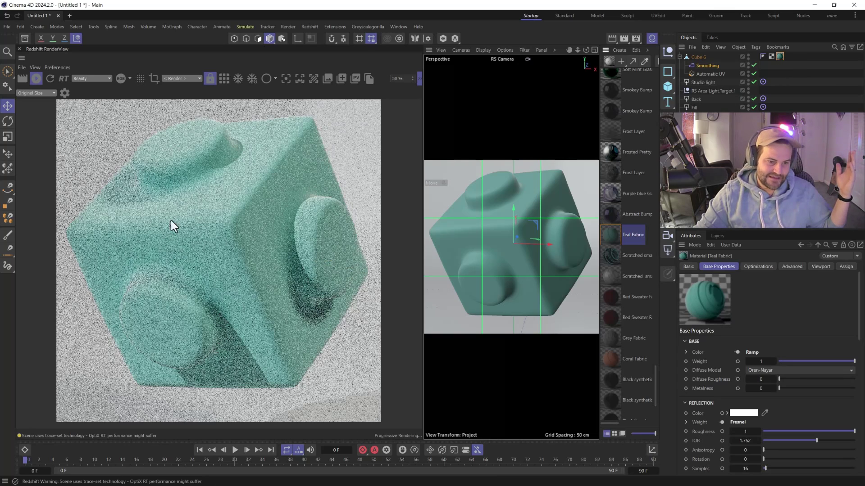
scroll(624, 306, "down", 2)
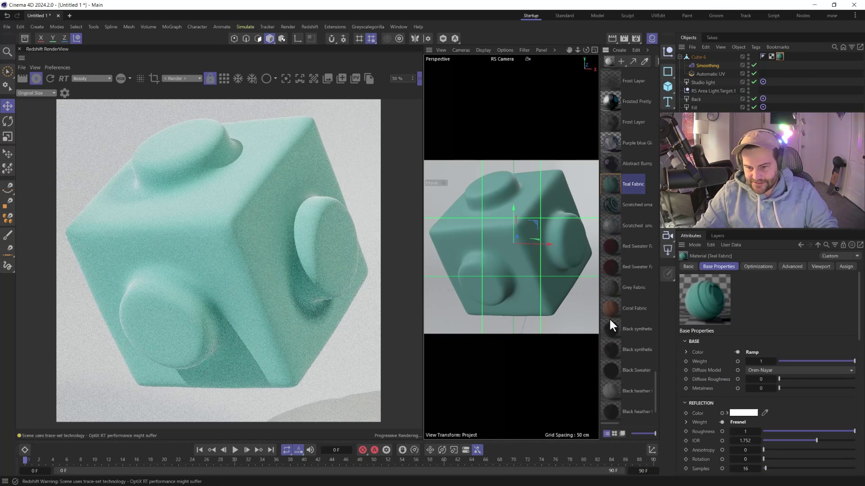
left_click_drag(612, 251, 779, 55)
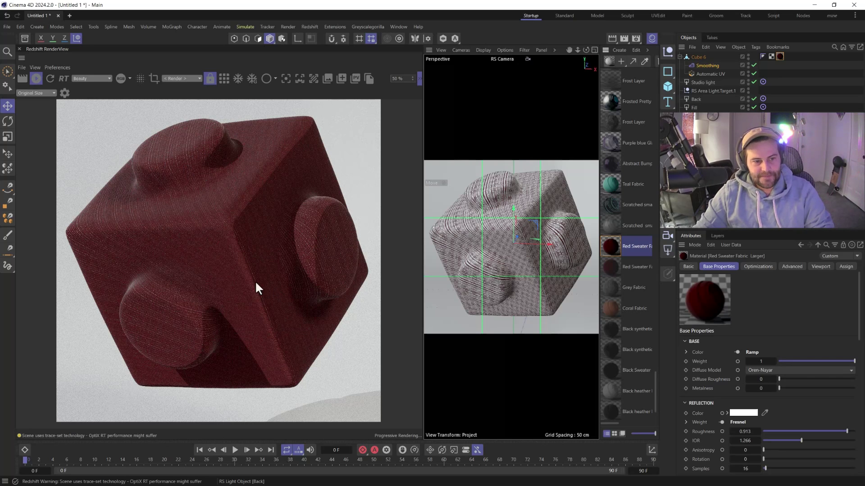
Inspect the Black Sweater and Black synthetic Fabric material settings.
scroll(625, 327, "down", 3)
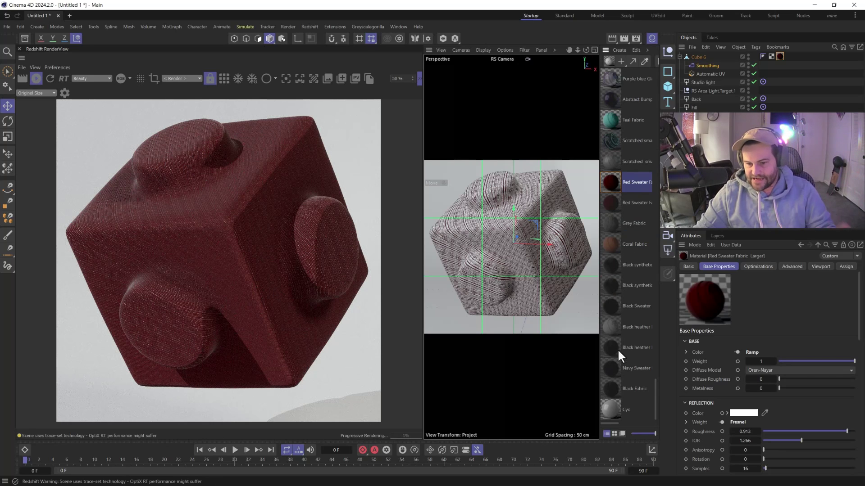
left_click(609, 307)
left_click(612, 284)
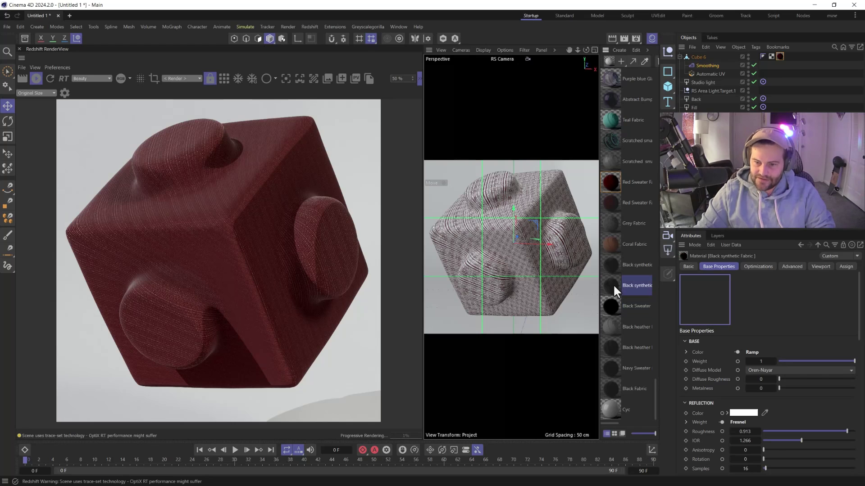
scroll(609, 248, "up", 2)
scroll(611, 241, "down", 1)
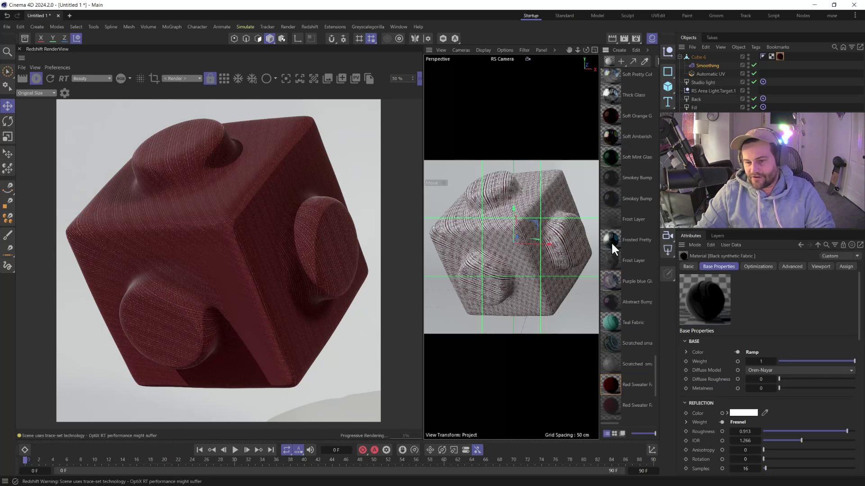
scroll(613, 316, "down", 2)
scroll(620, 348, "up", 8)
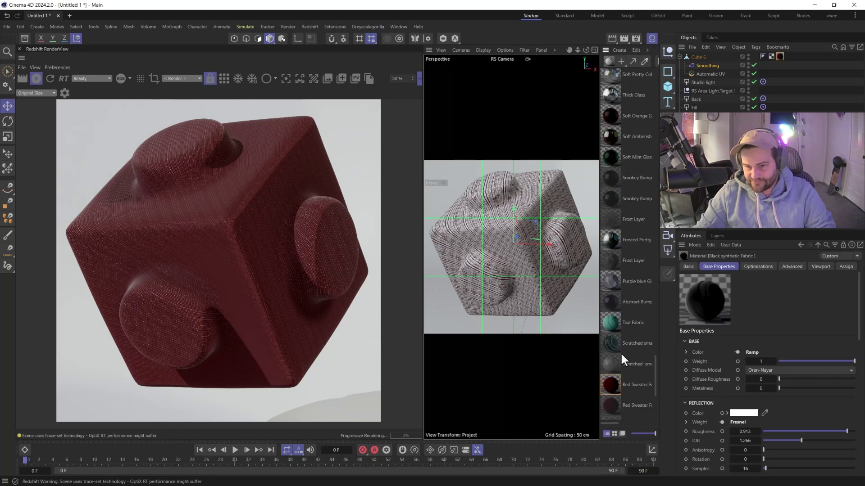
scroll(622, 343, "up", 5)
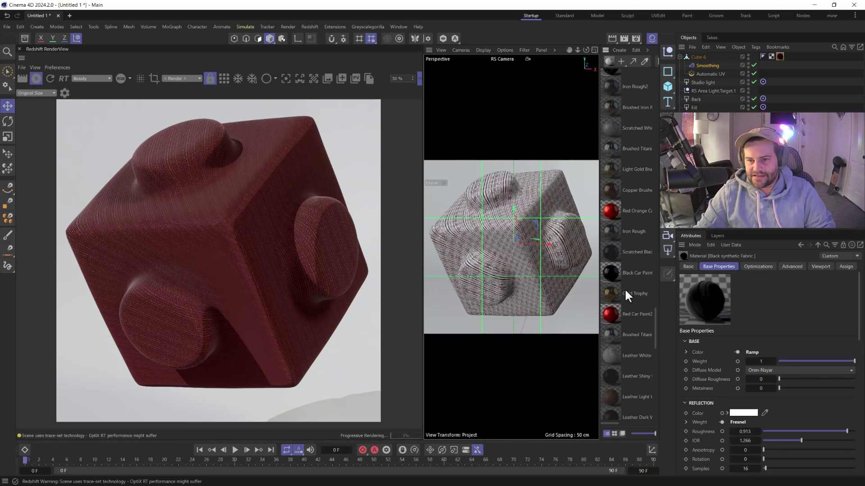
scroll(617, 188, "up", 5)
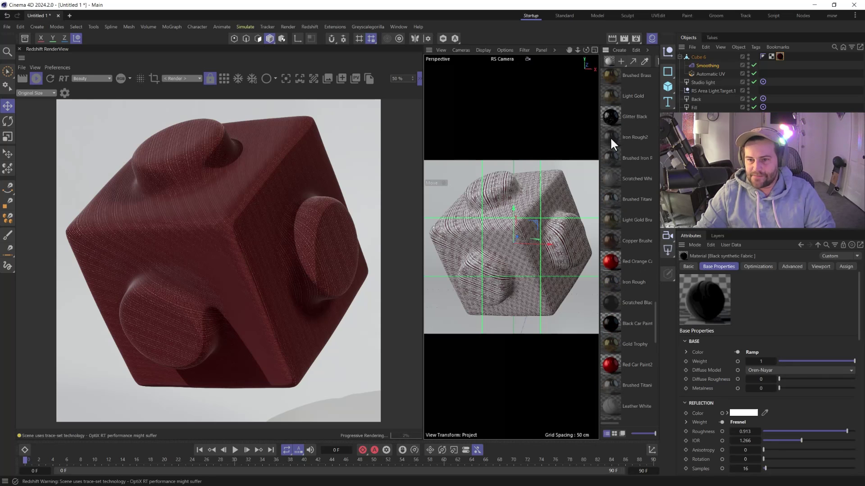
Apply Iron Rough2 to Cube 6, then select the Frost Layer material to view its settings.
left_click_drag(610, 136, 780, 53)
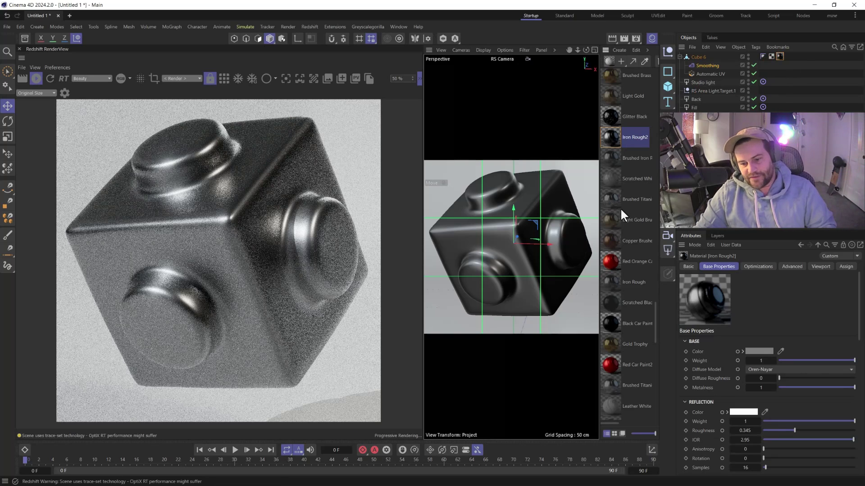
scroll(621, 208, "down", 2)
scroll(622, 211, "down", 10)
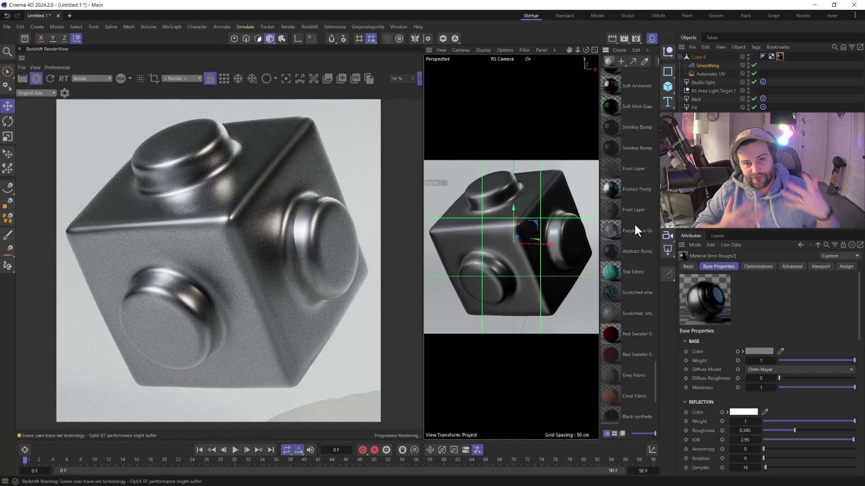
left_click(628, 213)
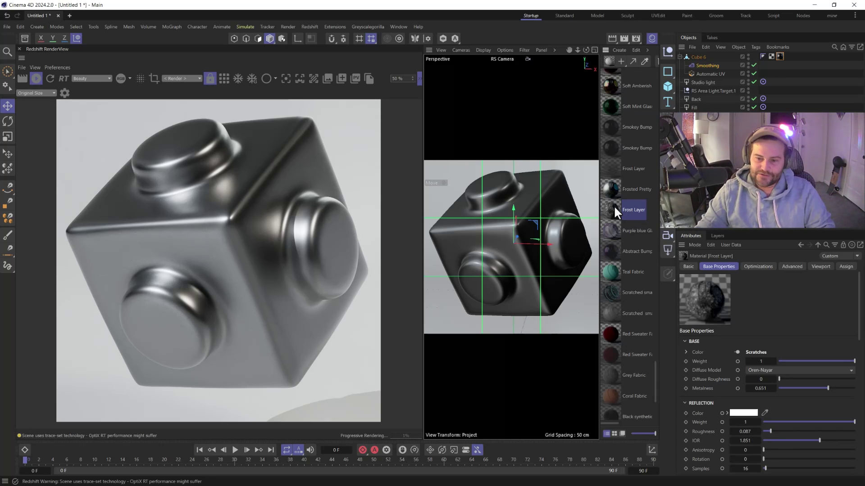
Put Frost Layer on Cube 6, deleting the first tag and applying it again.
left_click_drag(613, 205, 787, 59)
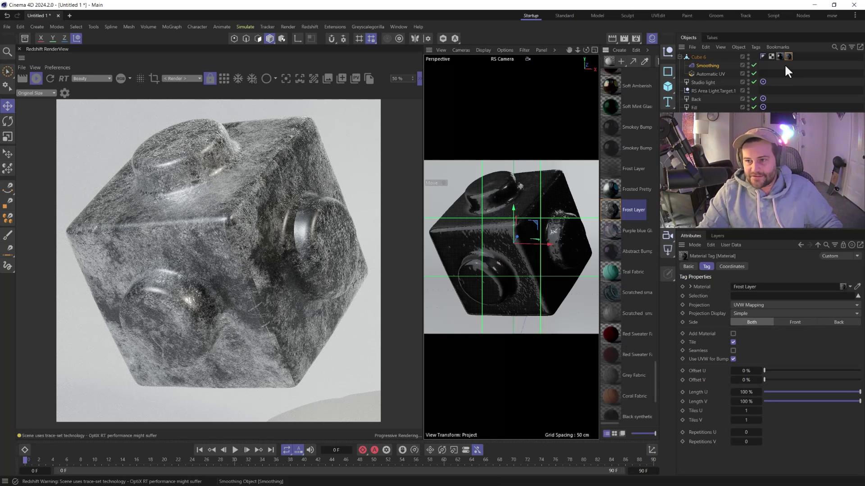
key("Delete")
left_click_drag(611, 168, 695, 54)
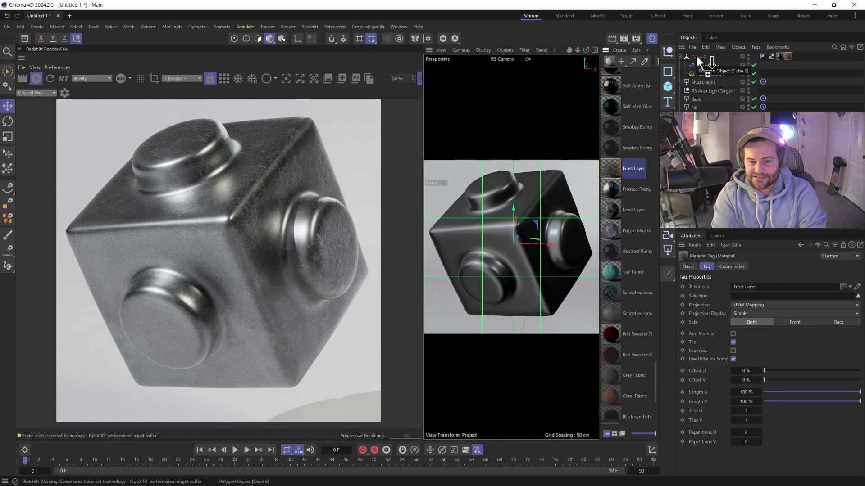
Apply Coral Fabric to Cube 6 and delete its Frost Layer tag.
scroll(624, 281, "down", 7)
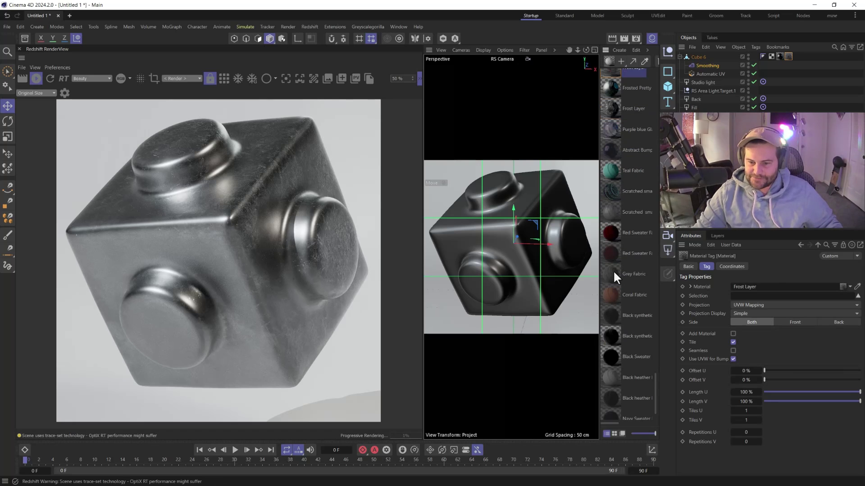
scroll(614, 321, "up", 5)
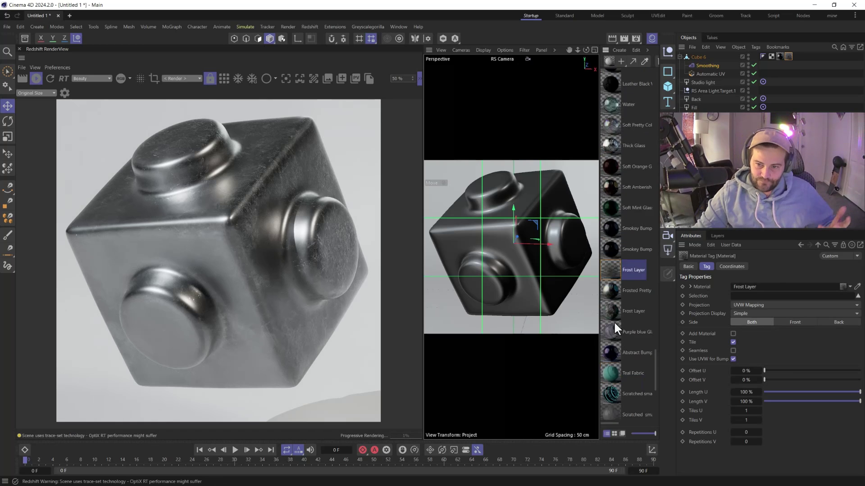
left_click_drag(614, 345, 782, 58)
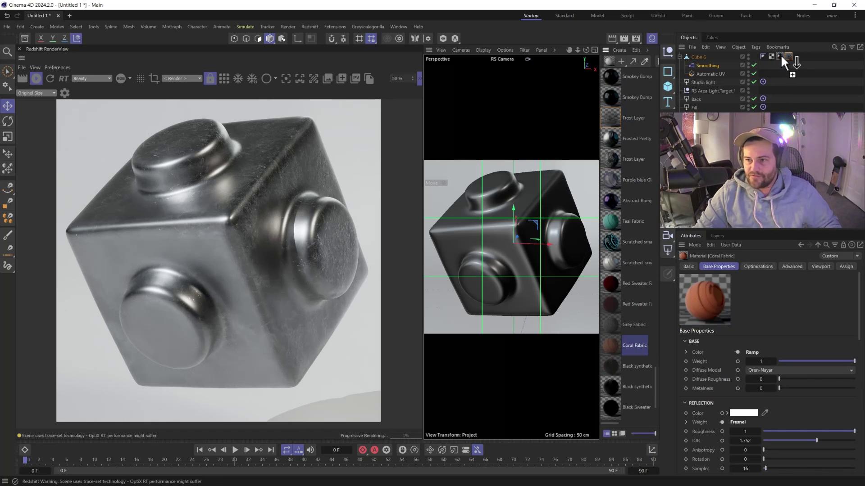
left_click(788, 56)
key("Delete")
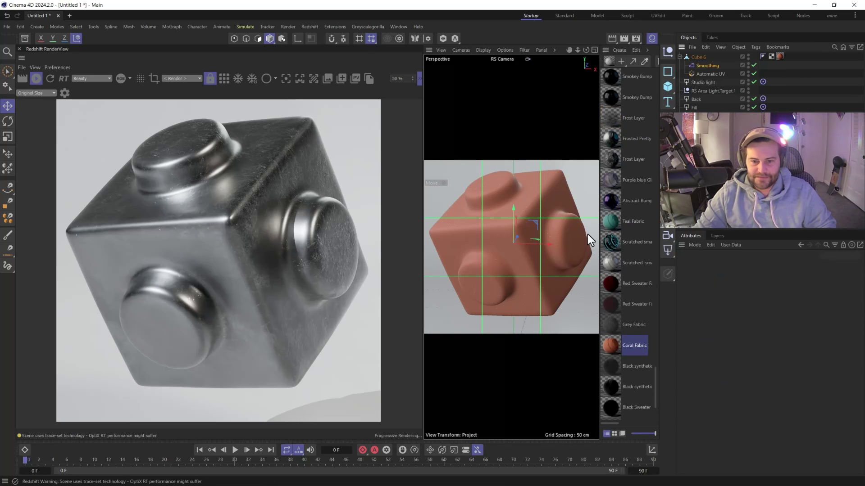
Scroll through the Material Manager to browse the other pack materials.
scroll(639, 255, "up", 15)
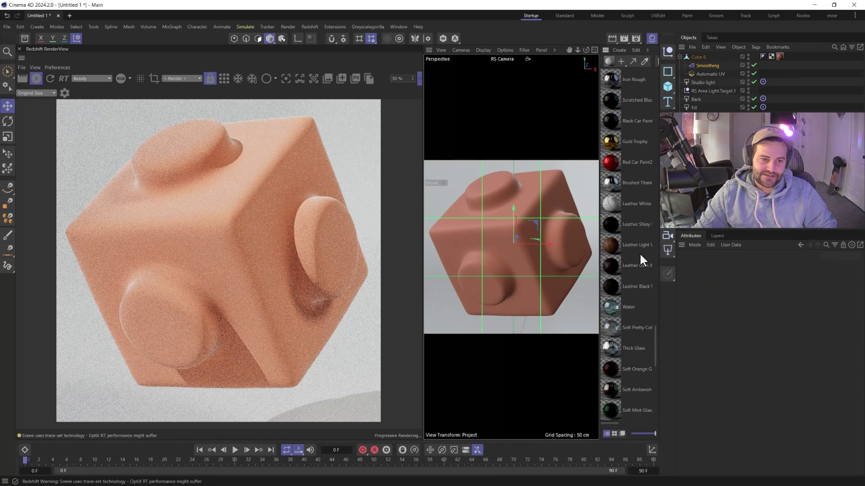
scroll(639, 252, "up", 10)
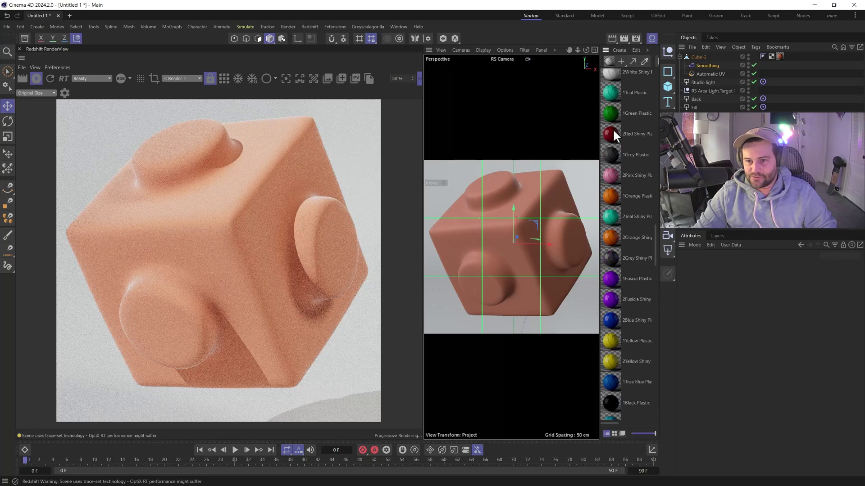
scroll(613, 180, "up", 3)
scroll(608, 230, "up", 10)
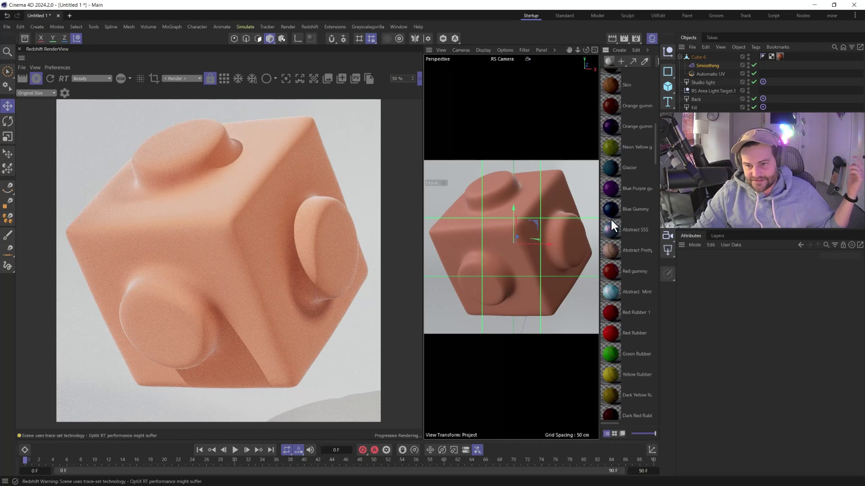
scroll(623, 235, "up", 10)
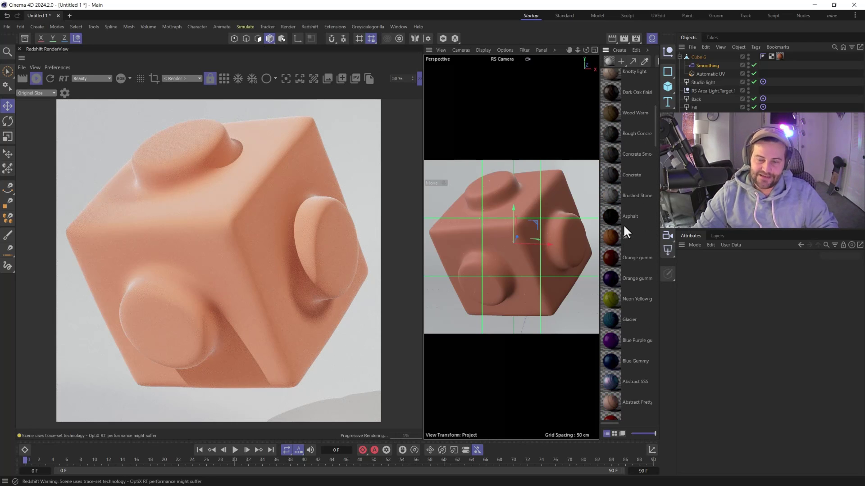
scroll(624, 227, "down", 1)
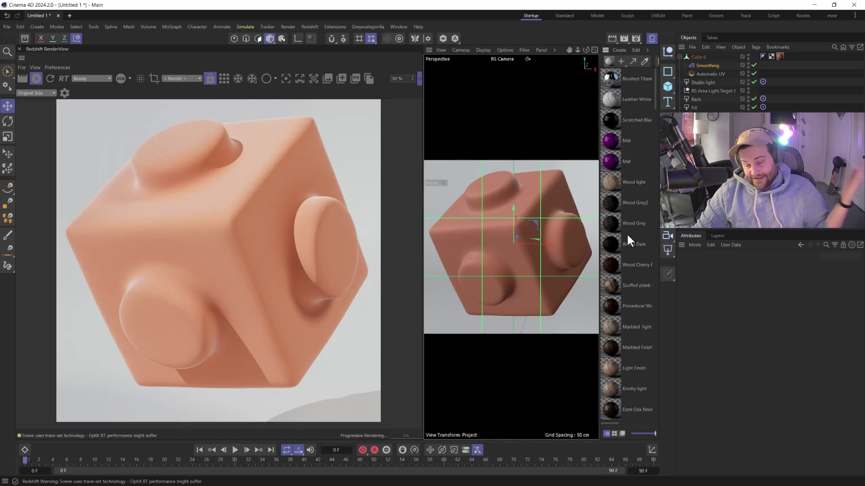
scroll(626, 232, "down", 1)
scroll(626, 233, "down", 2)
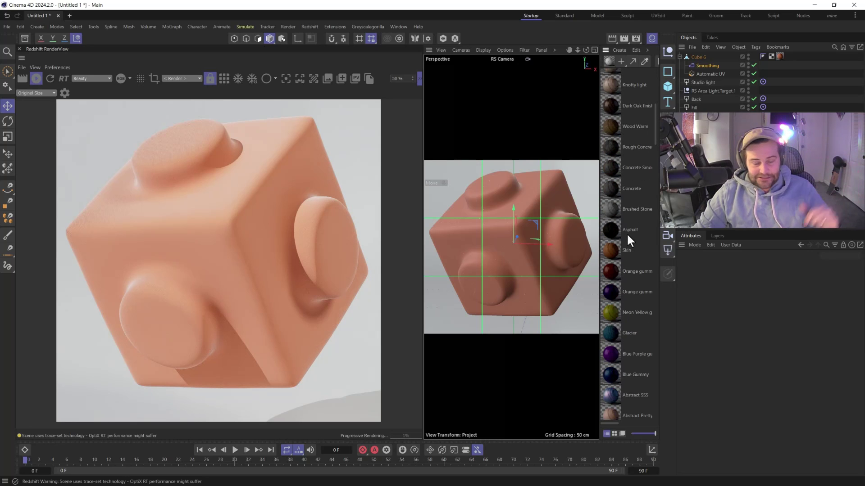
Preview Carbon Weave in the Asset Browser, apply Asphalt to Cube 6, then close the browser.
left_click(26, 38)
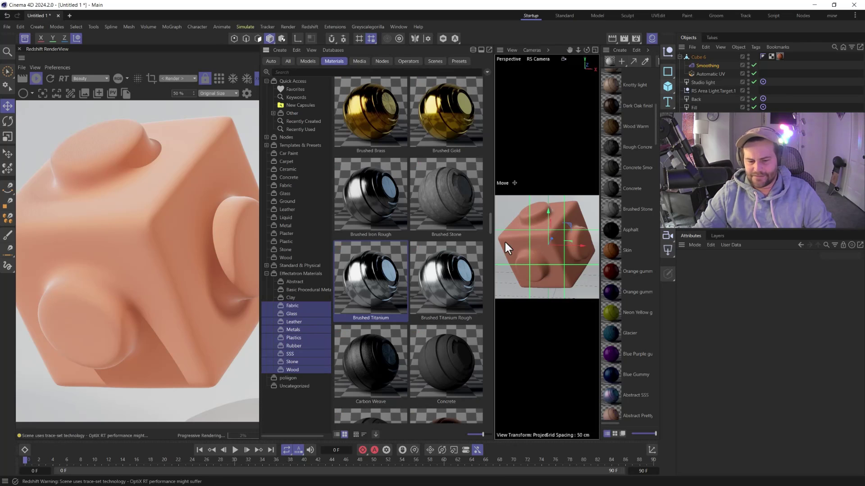
scroll(433, 359, "down", 1)
left_click(368, 311)
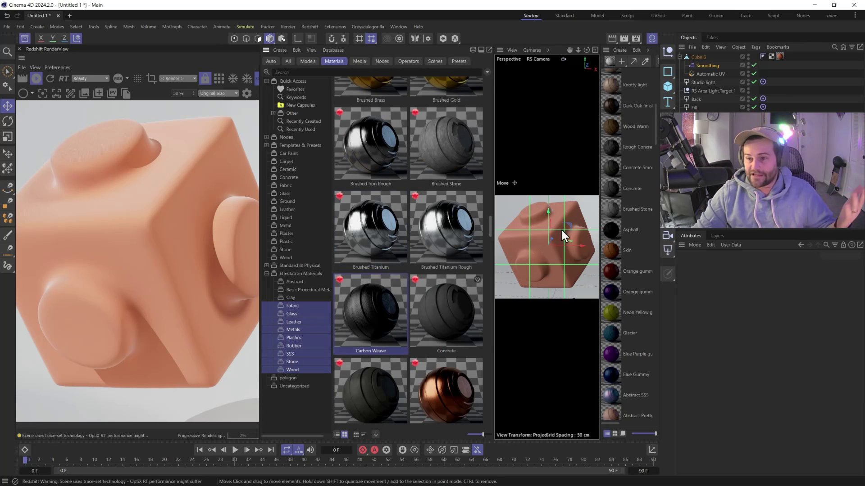
scroll(626, 196, "down", 3)
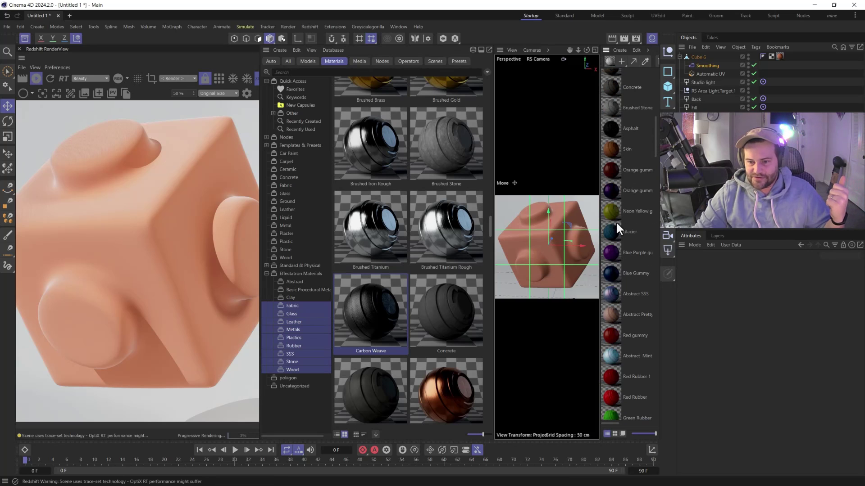
left_click_drag(611, 131, 780, 56)
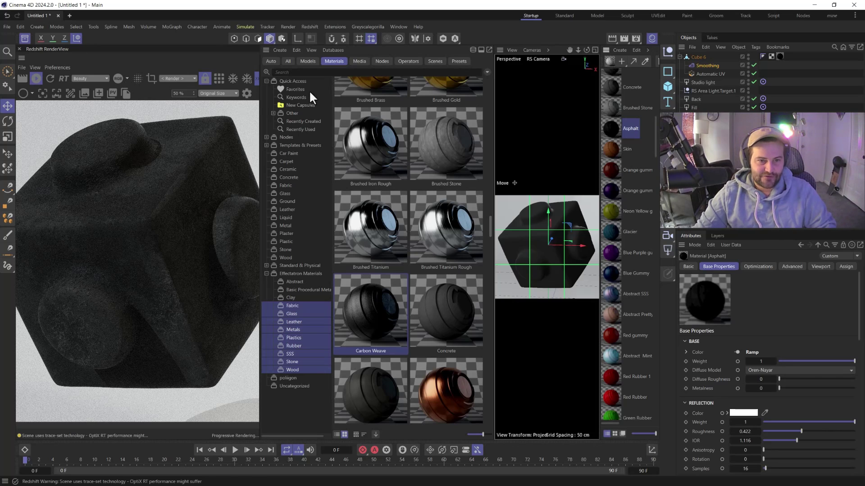
key("shift+F8")
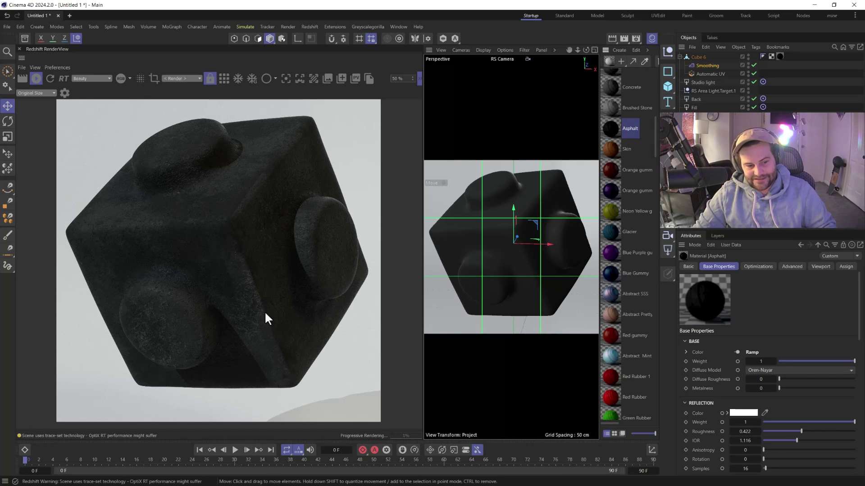
In Asphalt's node graph, delete the Color Layer and Cracked Noise nodes.
double_click(617, 128)
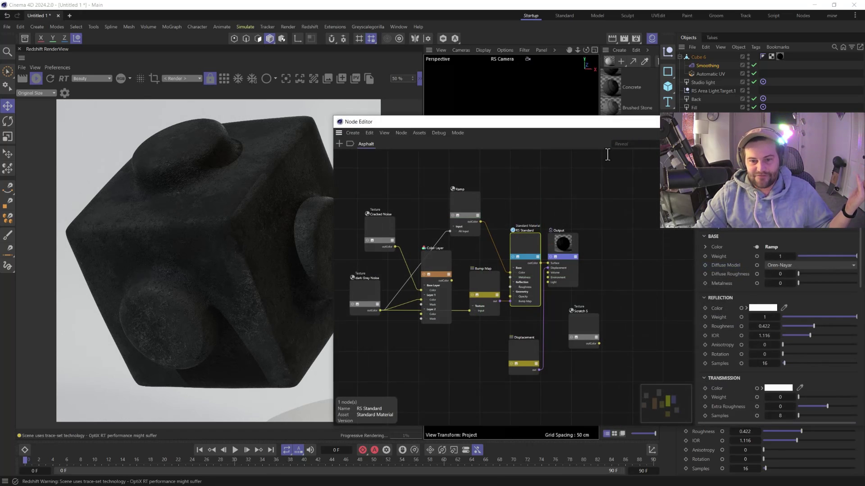
left_click(439, 268)
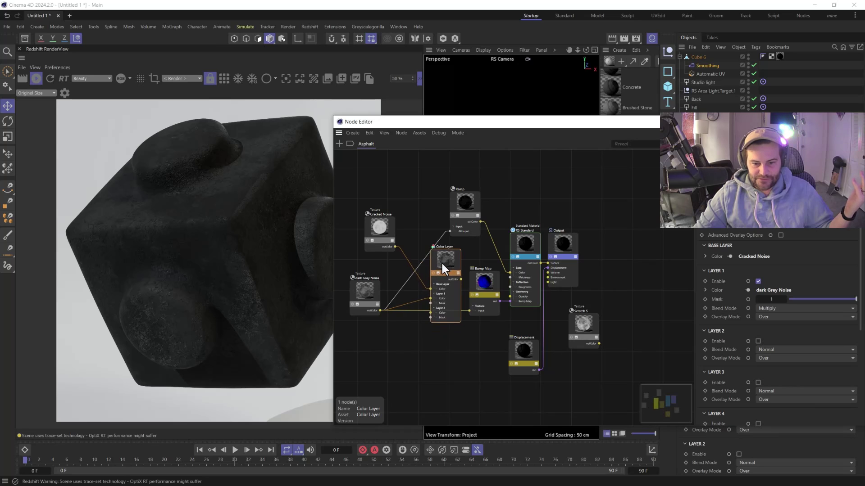
key("Delete")
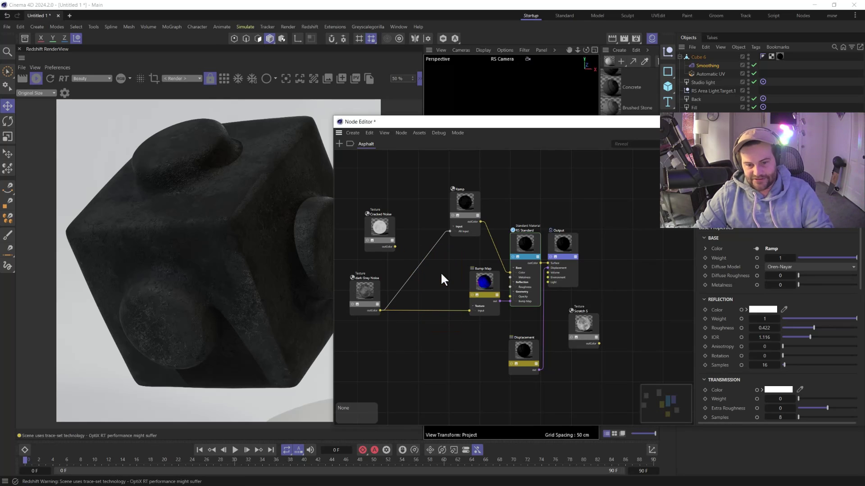
left_click(386, 232)
key("Delete")
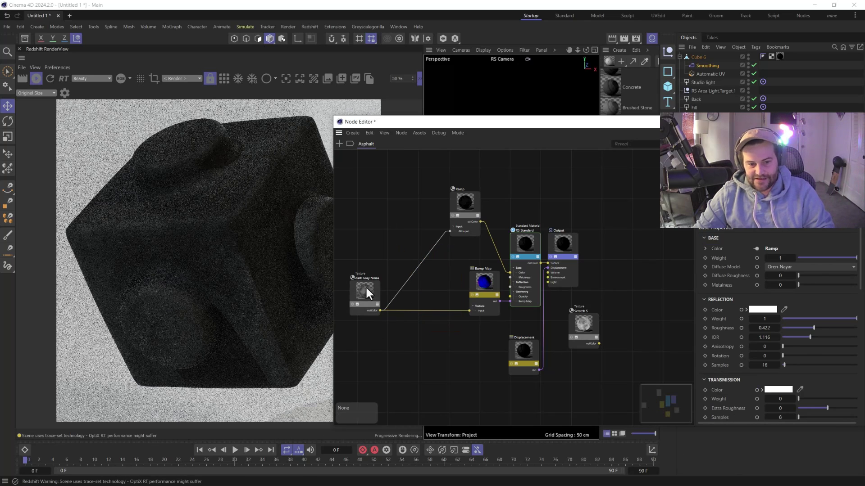
Tidy the graph by moving the Ramp and Bump Map nodes, then return to the main window.
left_click_drag(469, 203, 476, 225)
left_click_drag(483, 284, 469, 290)
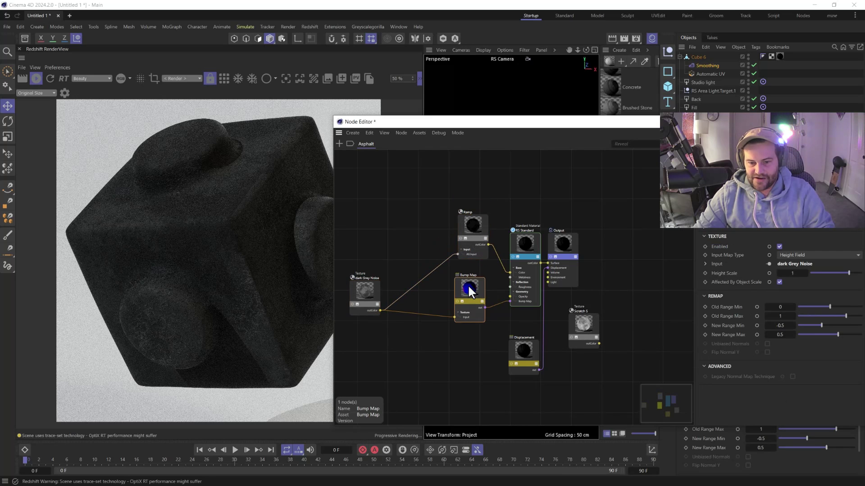
left_click(528, 243)
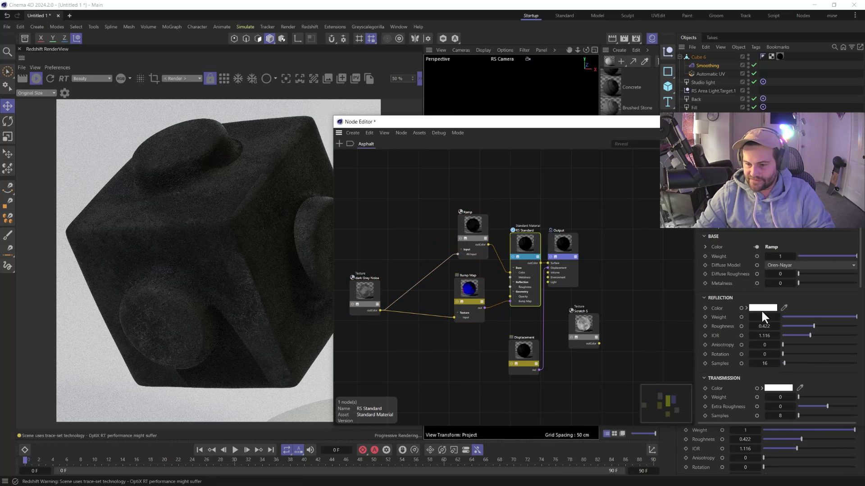
left_click(321, 218)
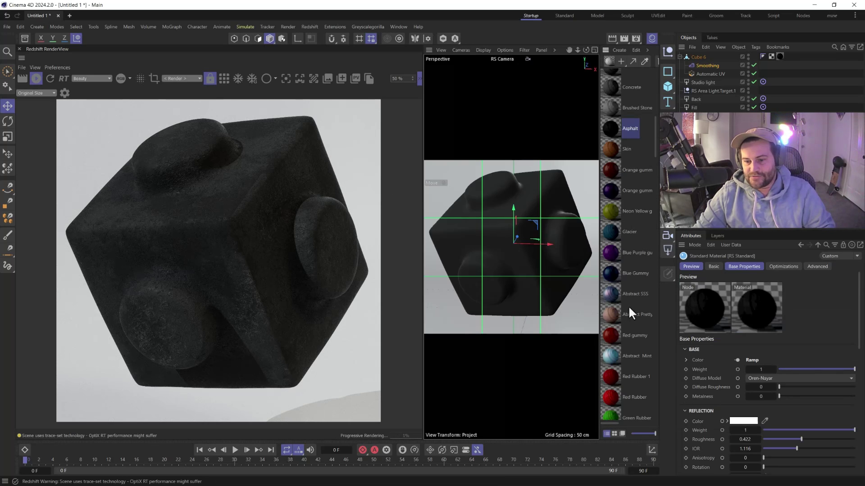
Apply the pink material to Cube 6, then scroll the Material Manager toward Carbon Weave.
left_click_drag(636, 297, 780, 57)
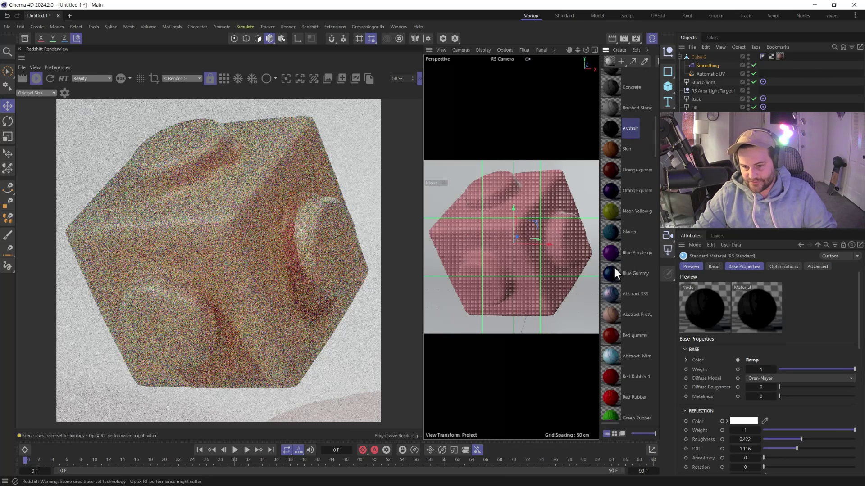
scroll(618, 279, "down", 5)
scroll(622, 297, "down", 10)
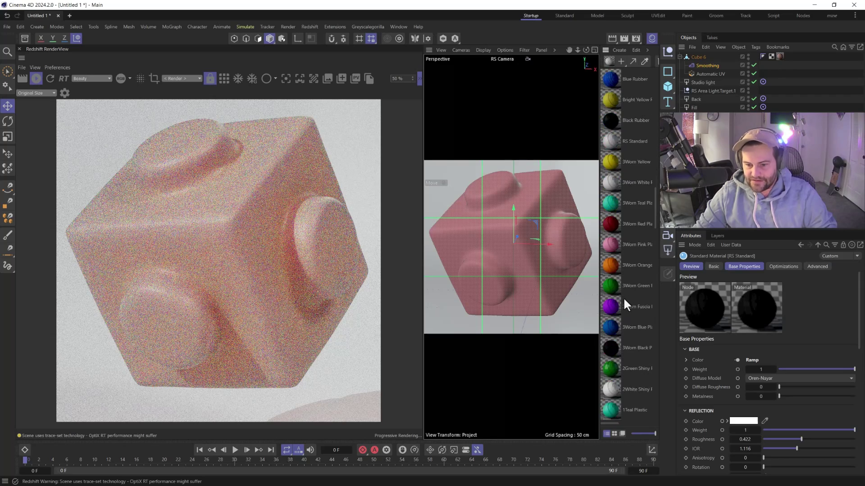
scroll(615, 332, "up", 12)
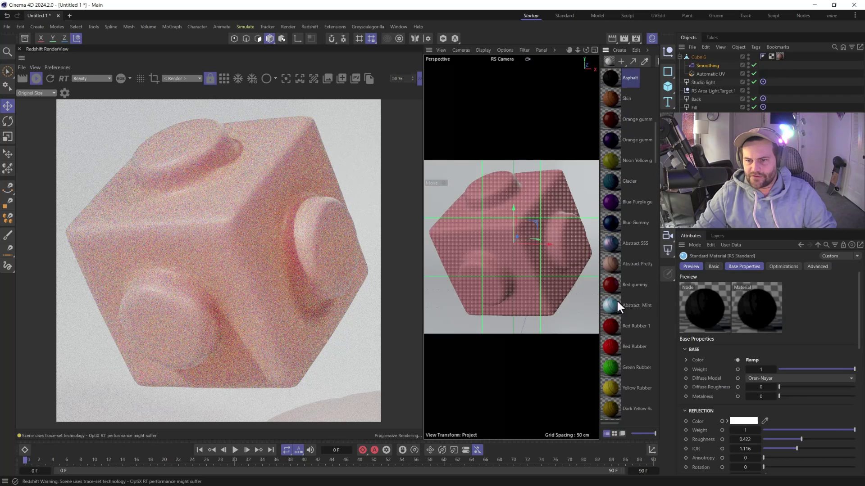
scroll(615, 239, "up", 15)
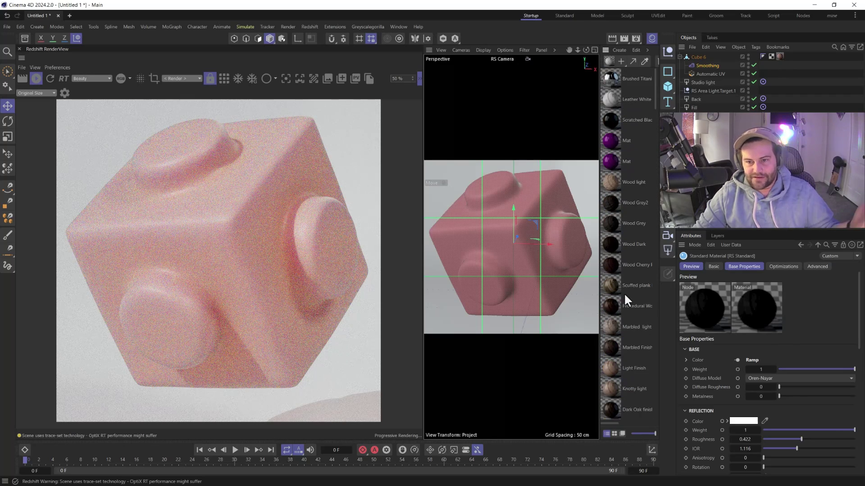
scroll(624, 284, "down", 10)
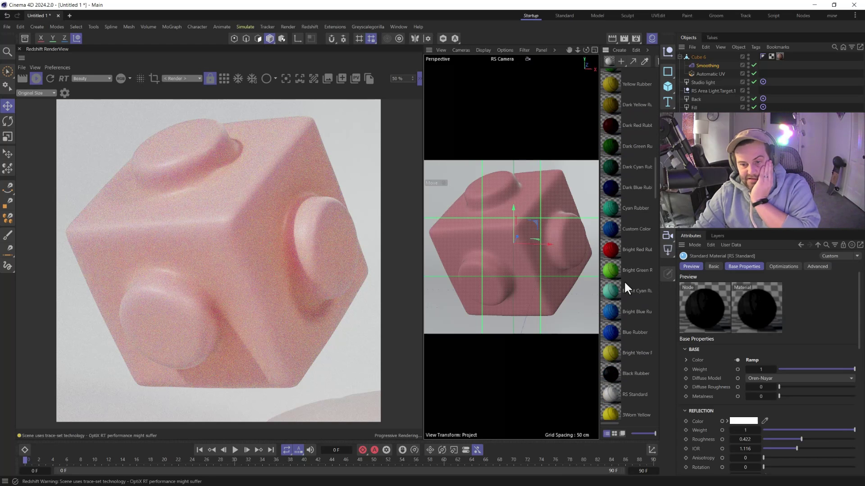
scroll(625, 283, "down", 12)
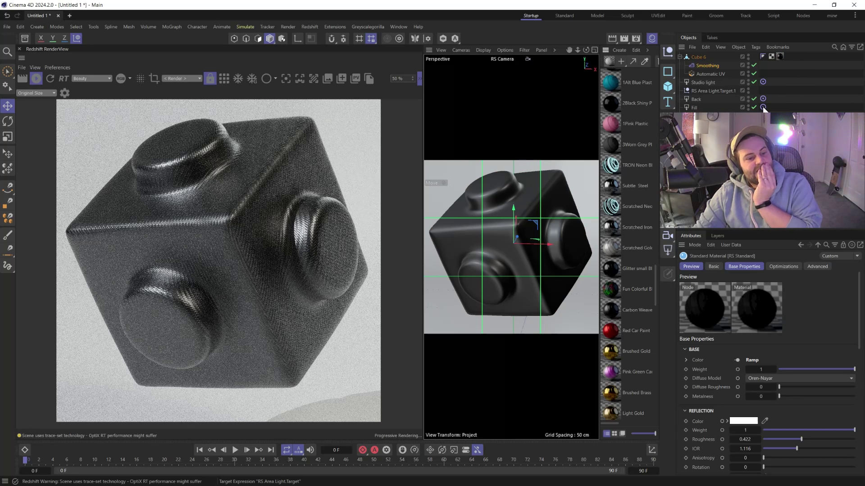
Scroll up and down the Material Manager to locate the Thick Glass material.
scroll(628, 295, "down", 3)
scroll(627, 290, "up", 10)
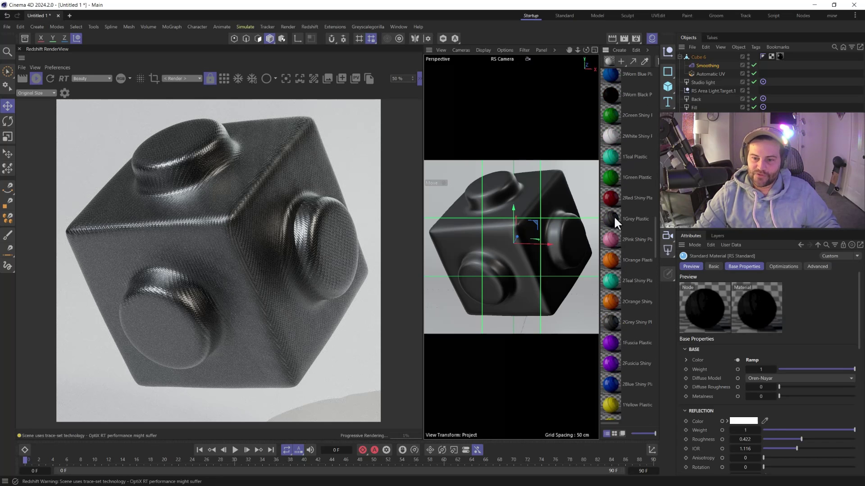
scroll(619, 276, "up", 10)
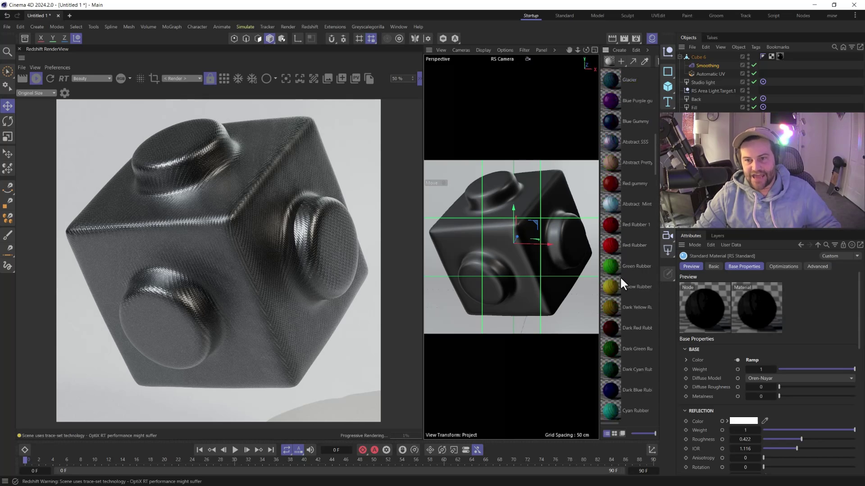
scroll(619, 276, "up", 10)
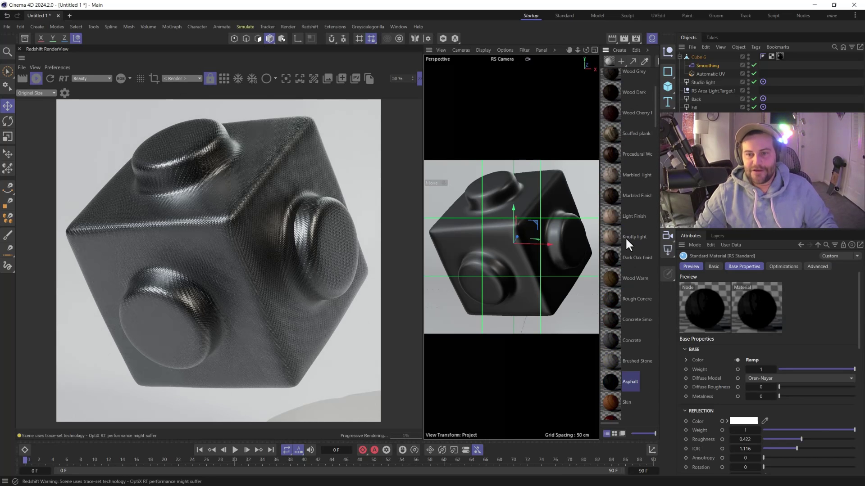
scroll(625, 237, "down", 7)
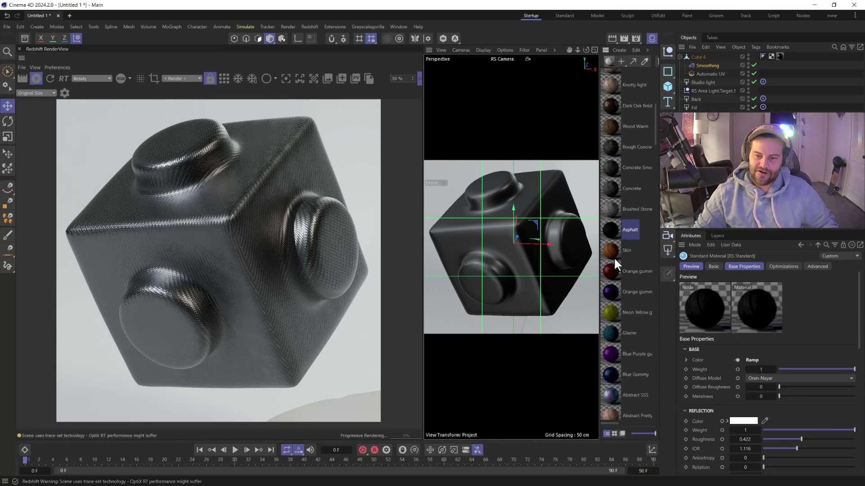
scroll(614, 256, "down", 10)
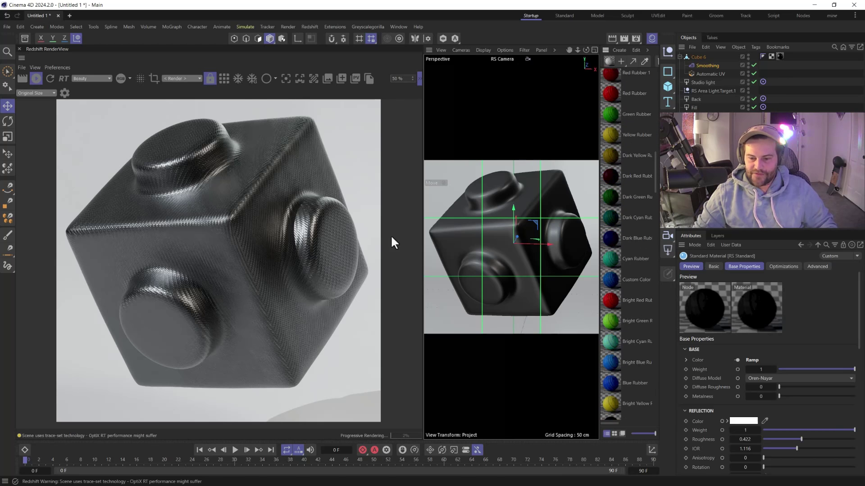